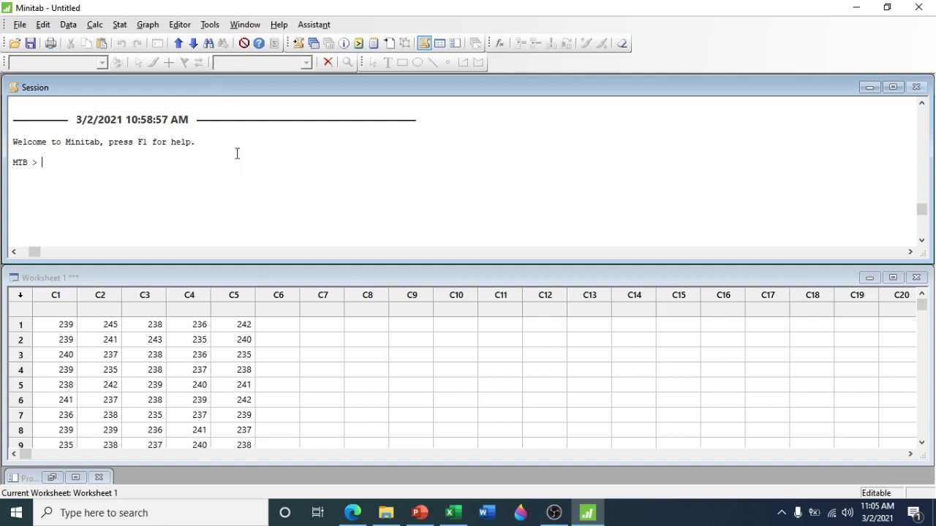
Name columns C6, C7 and C8 as Rata-Rata, Rentang and S.
click(287, 314)
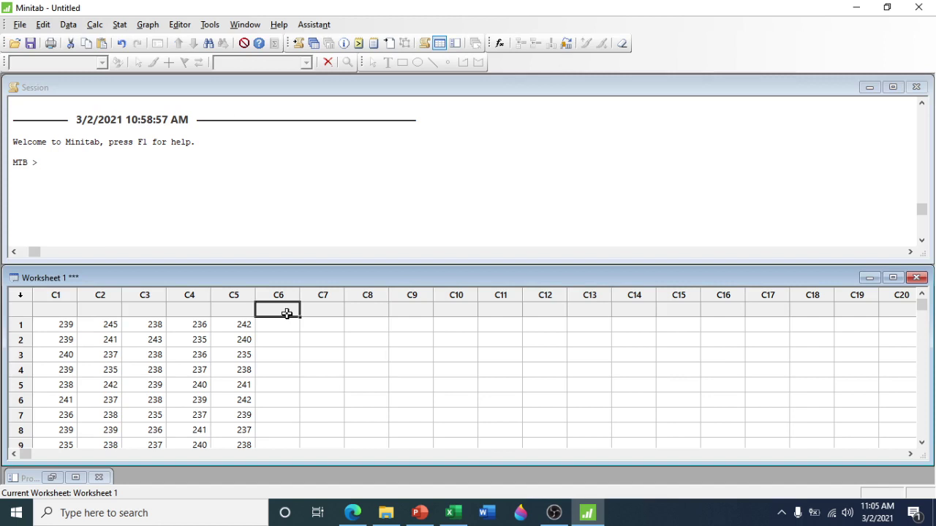
text(Rata-Rata)
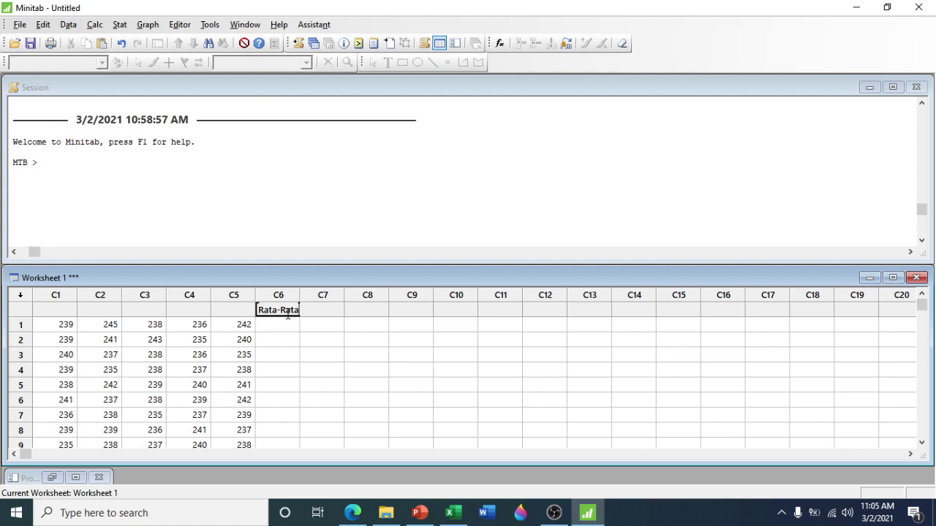
key(Tab)
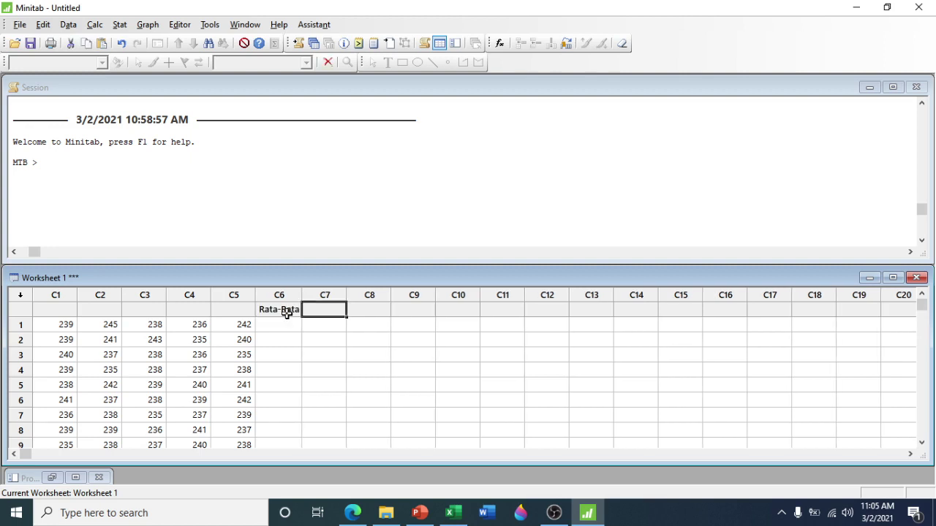
text(Rentang)
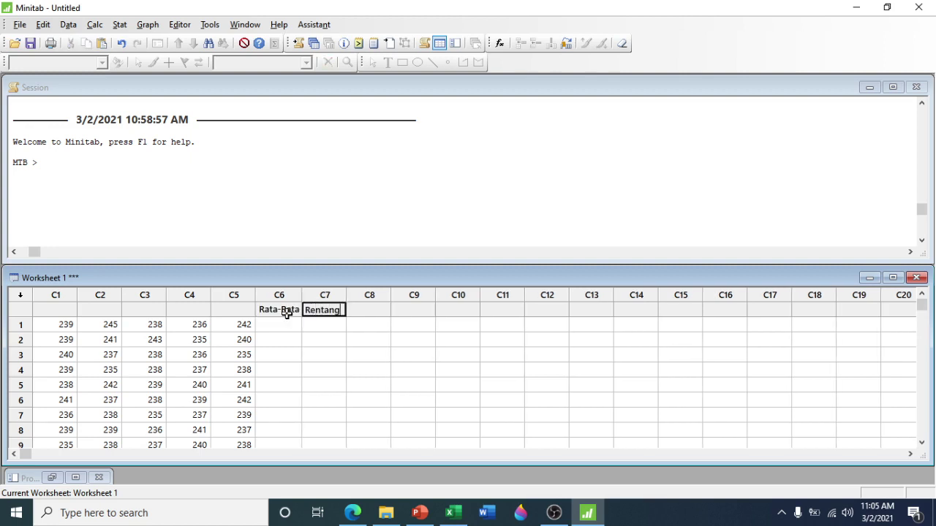
key(Tab)
text(S)
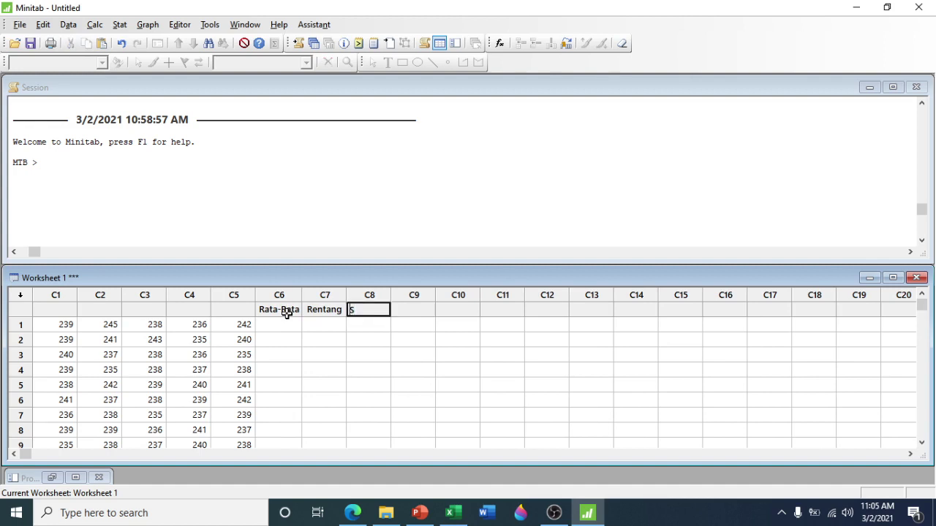
key(Return)
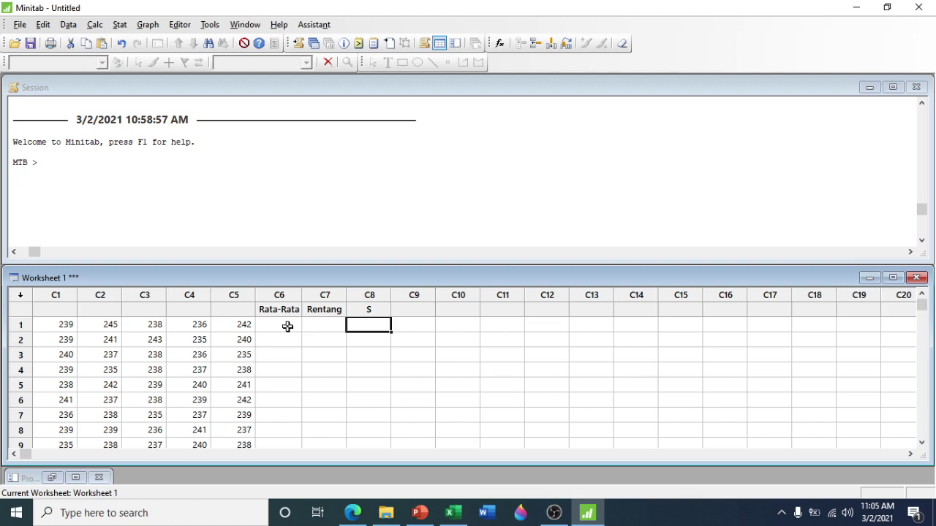
Calculate the row mean of columns C1-C5 with Row Statistics and store the result in C6.
click(288, 327)
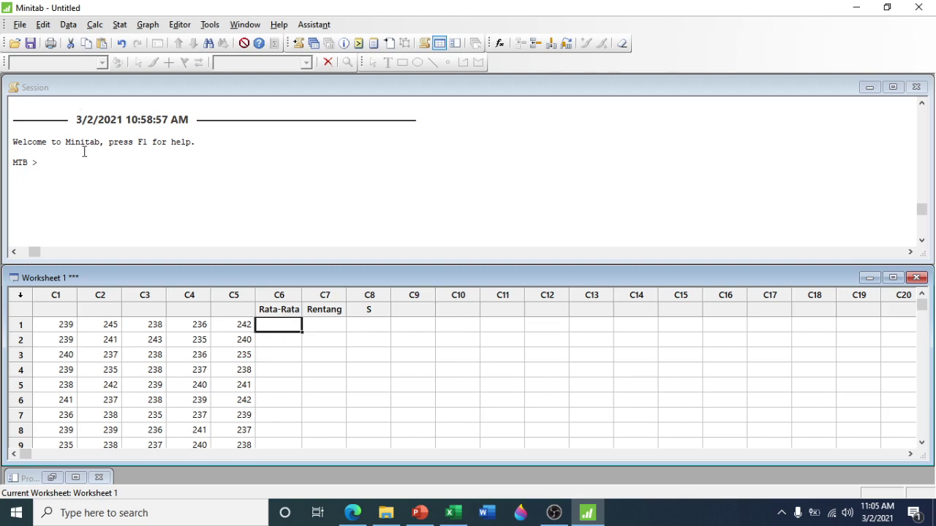
click(95, 25)
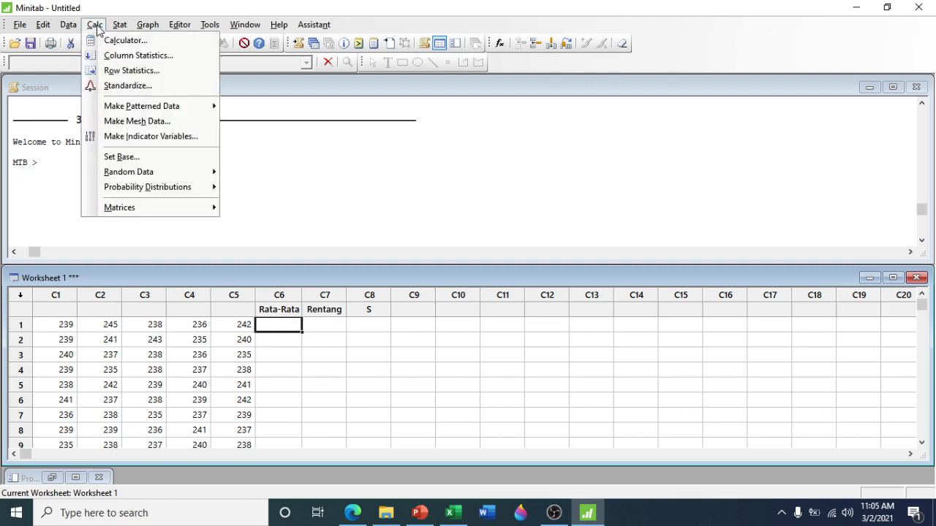
click(131, 71)
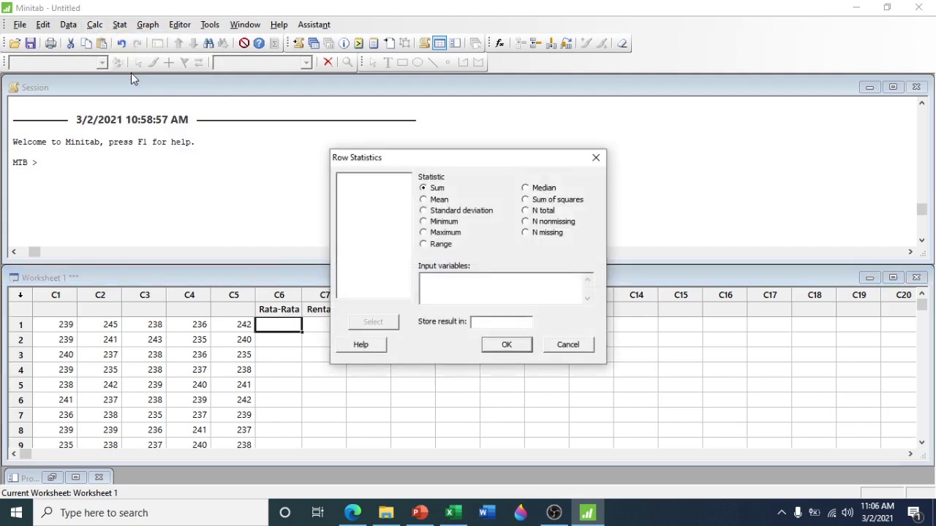
click(437, 202)
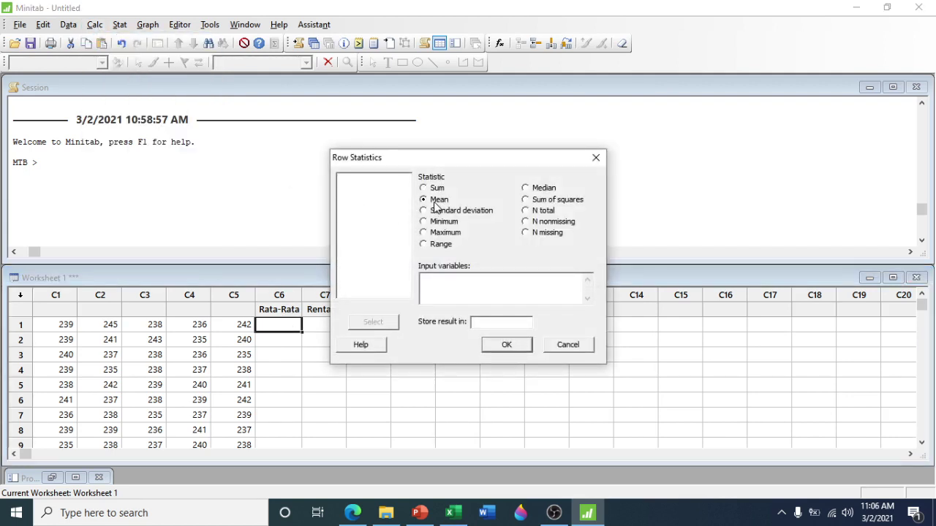
click(433, 278)
drag(344, 179, 348, 217)
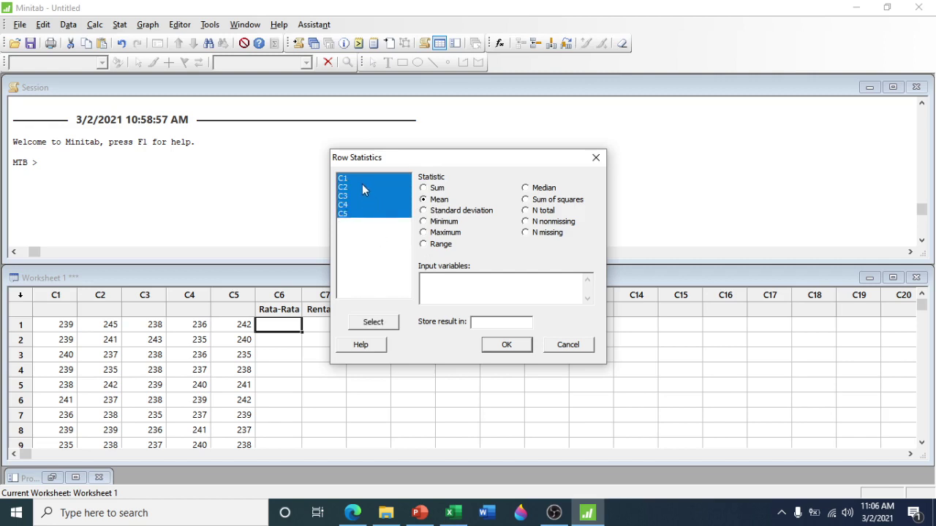
click(383, 322)
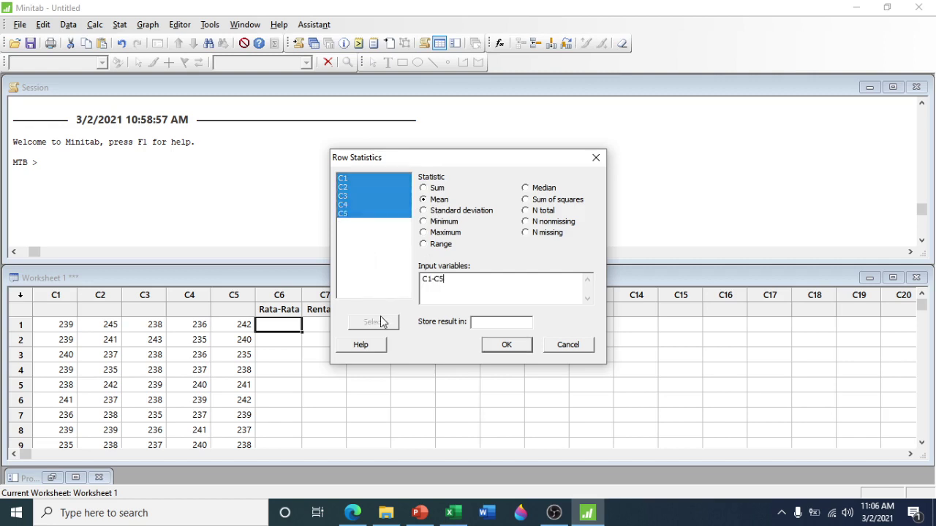
click(496, 321)
text(c6)
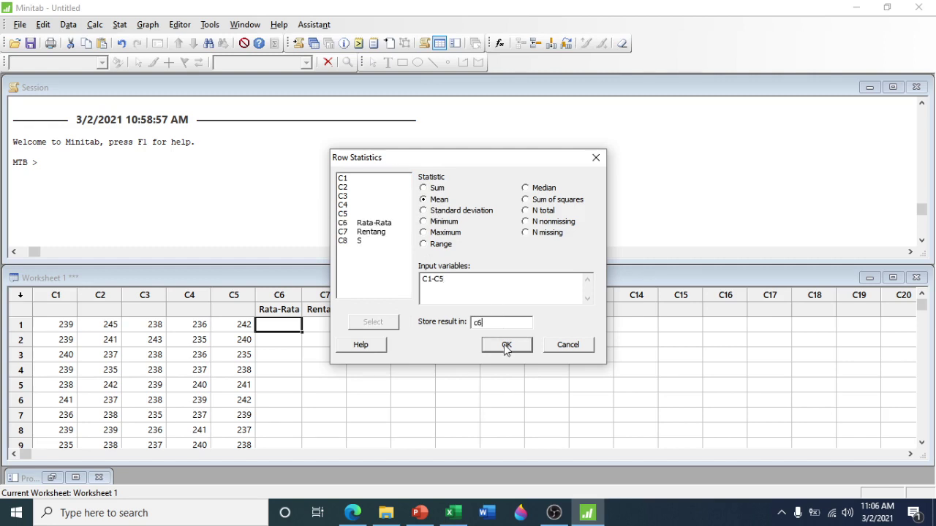
click(505, 347)
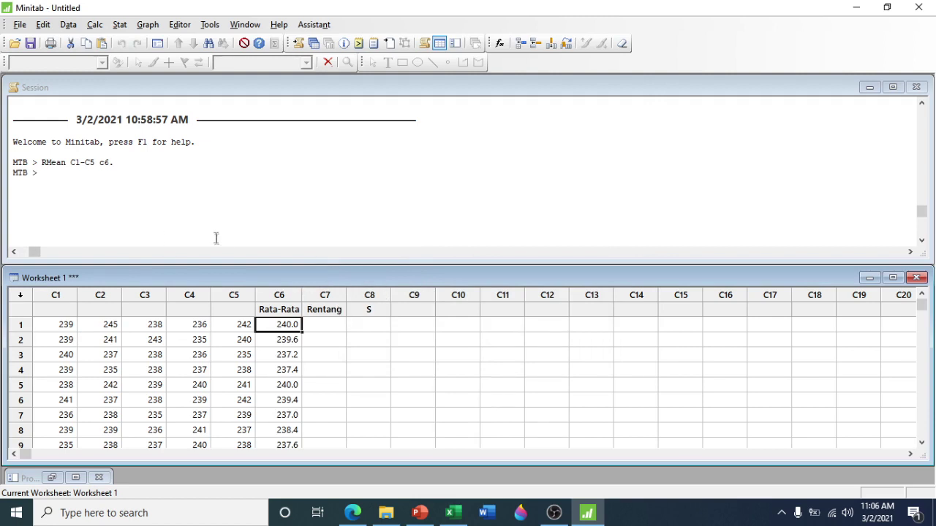
Calculate the row range of columns C1-C5 with Row Statistics and store the result in C7.
click(95, 25)
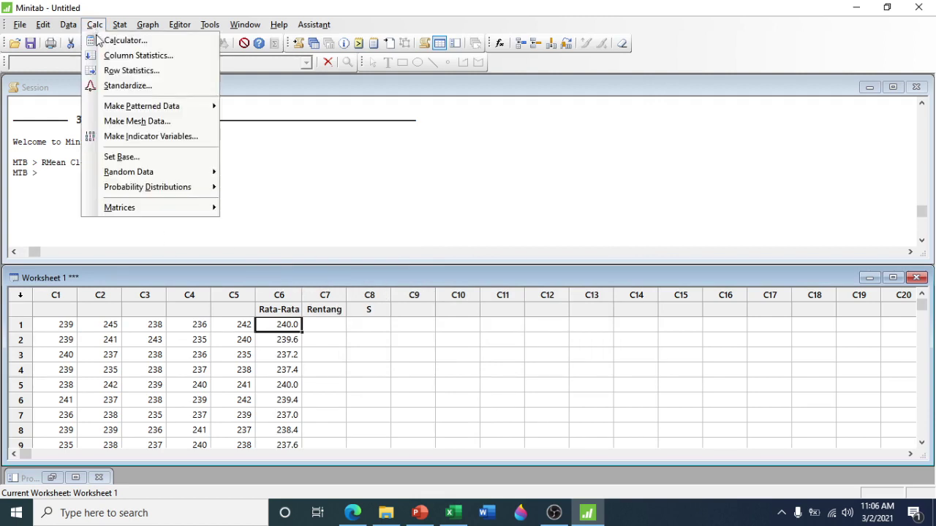
click(165, 71)
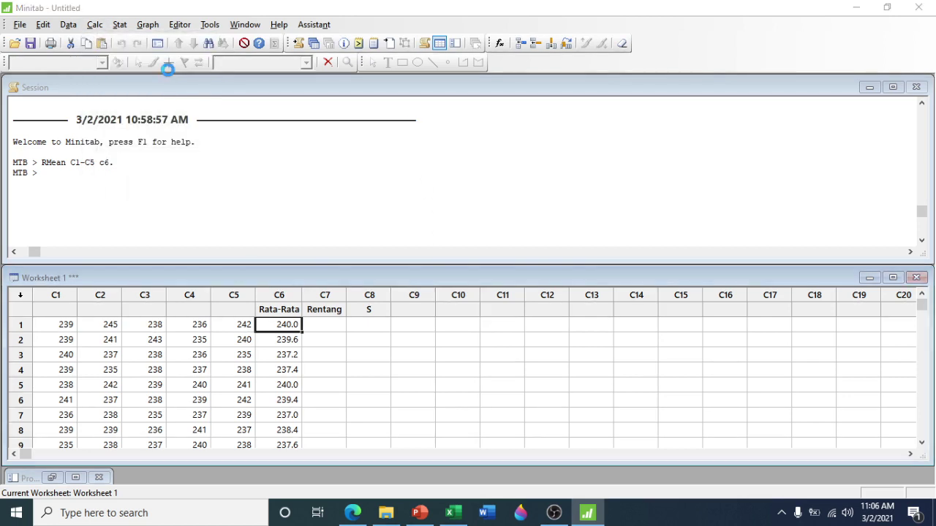
click(442, 245)
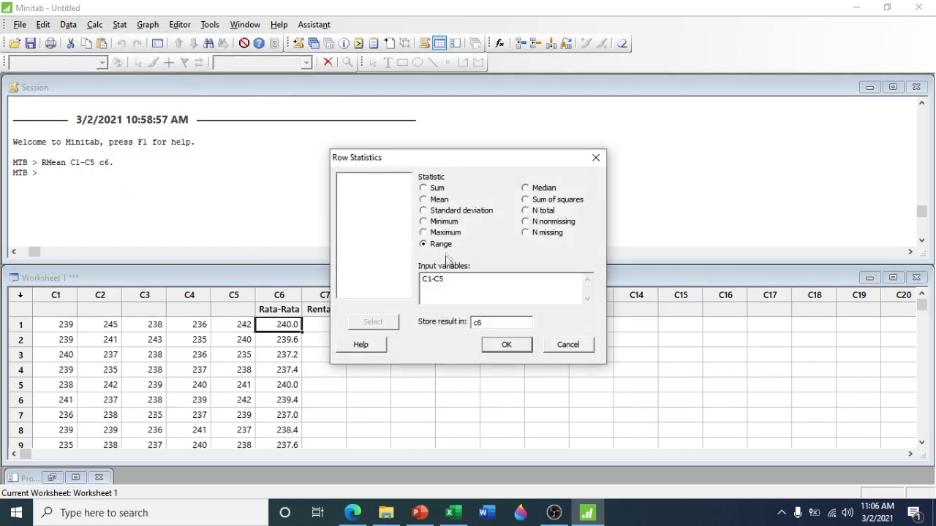
click(490, 322)
key(BackSpace)
text(7)
click(491, 351)
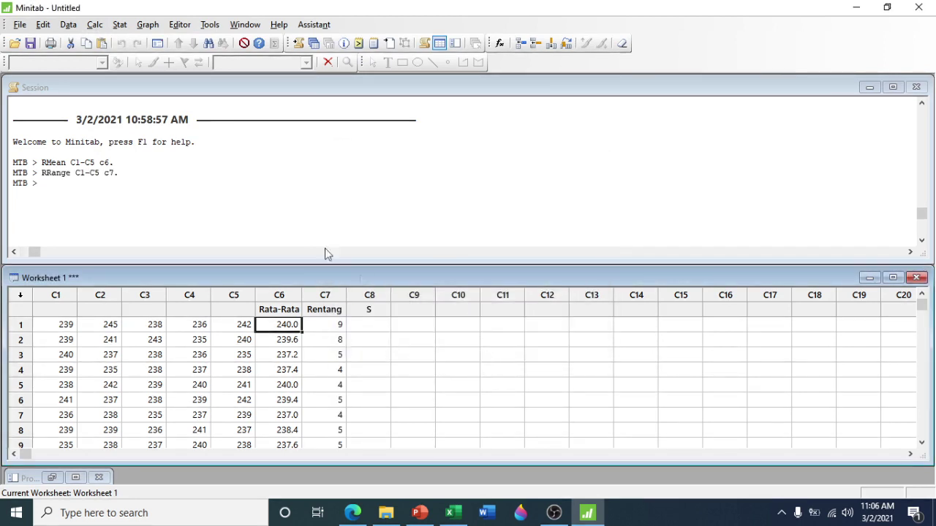
Calculate the row standard deviation of columns C1-C5 with Row Statistics and store the result in C8.
click(86, 30)
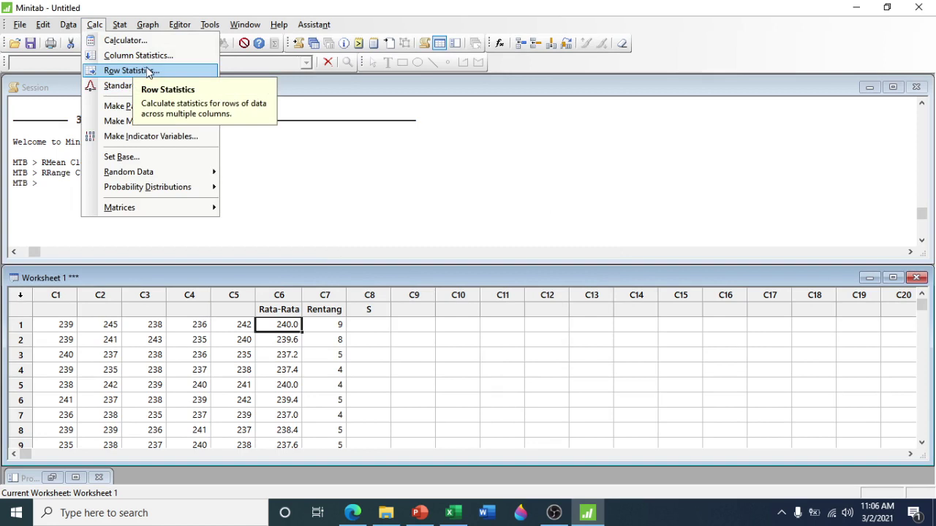
click(144, 71)
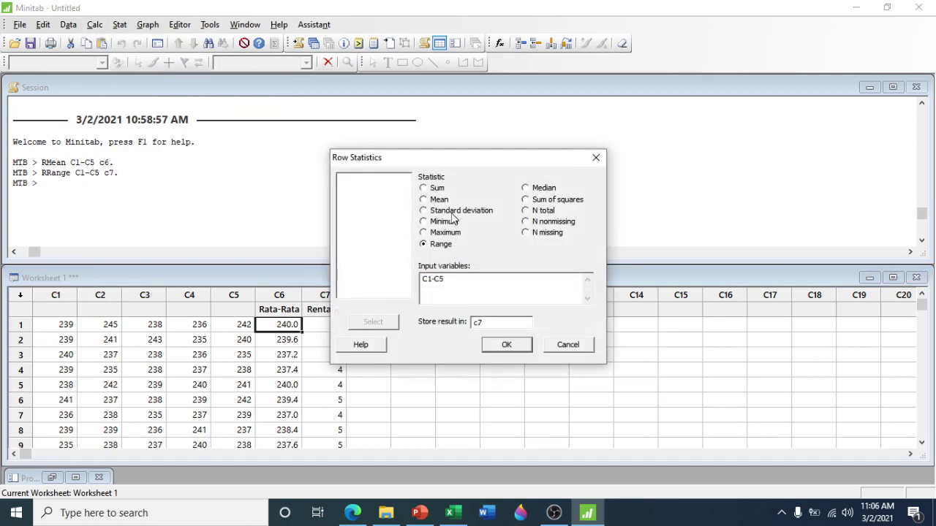
click(454, 212)
click(474, 318)
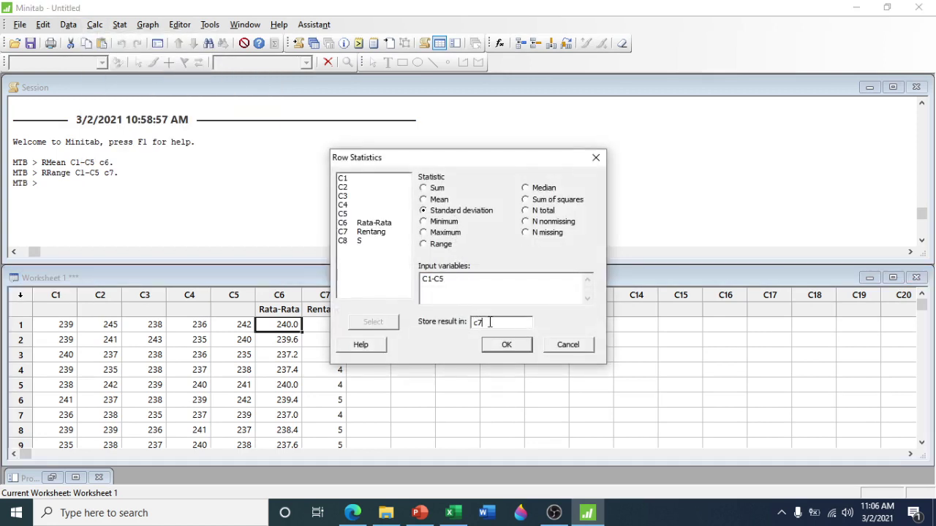
key(BackSpace)
text(8)
click(504, 346)
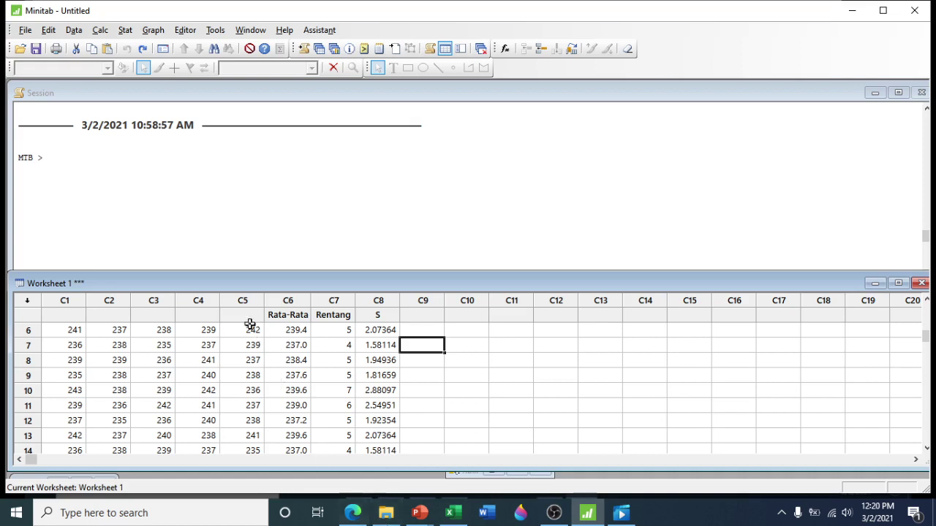
Set up an Xbar-R control chart for subgroups, with each subgroup's observations in one row of columns C1-C5.
click(125, 30)
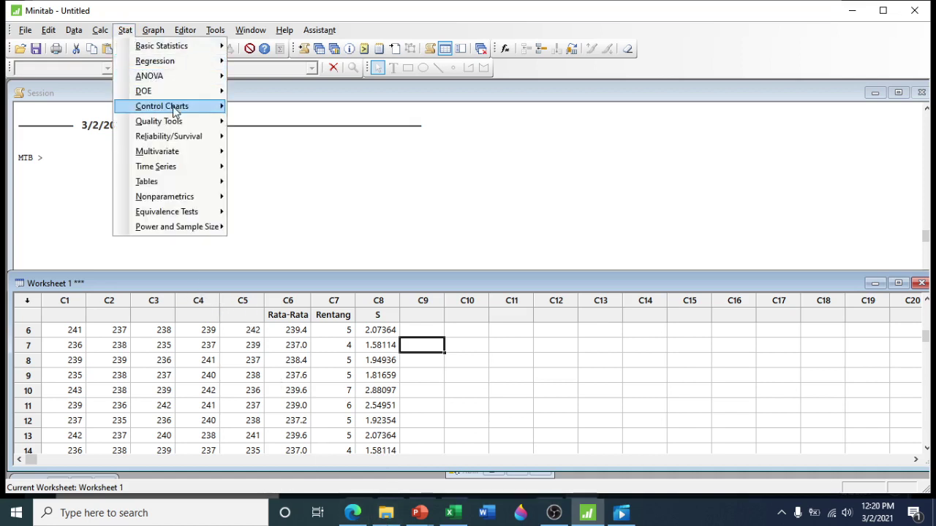
mouse_move(176, 113)
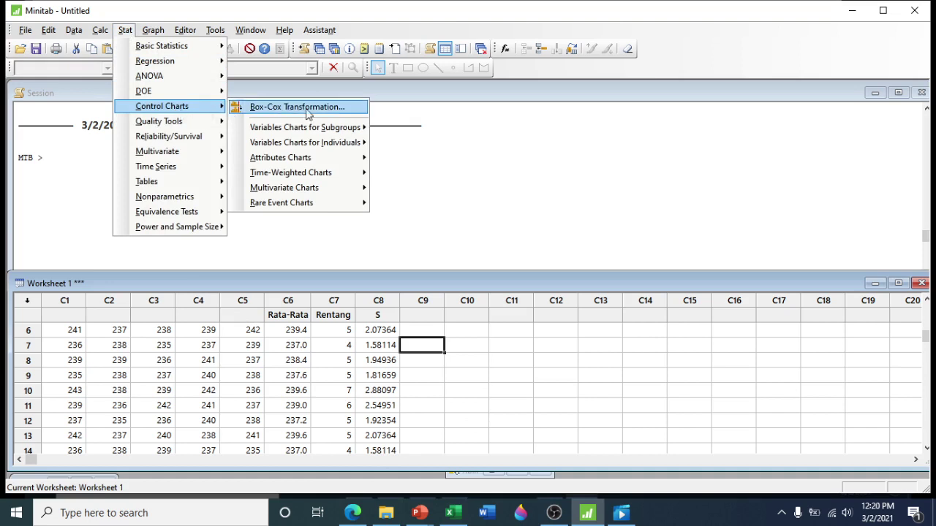
mouse_move(344, 131)
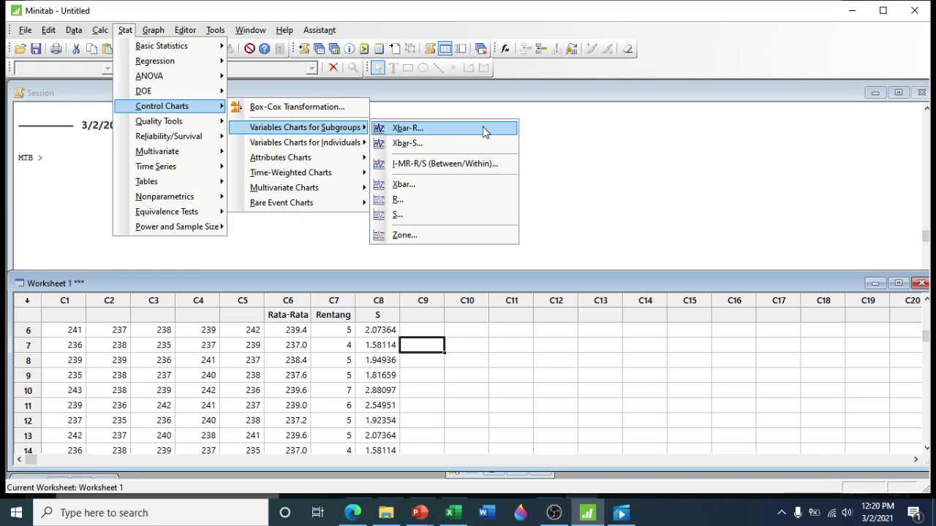
click(482, 128)
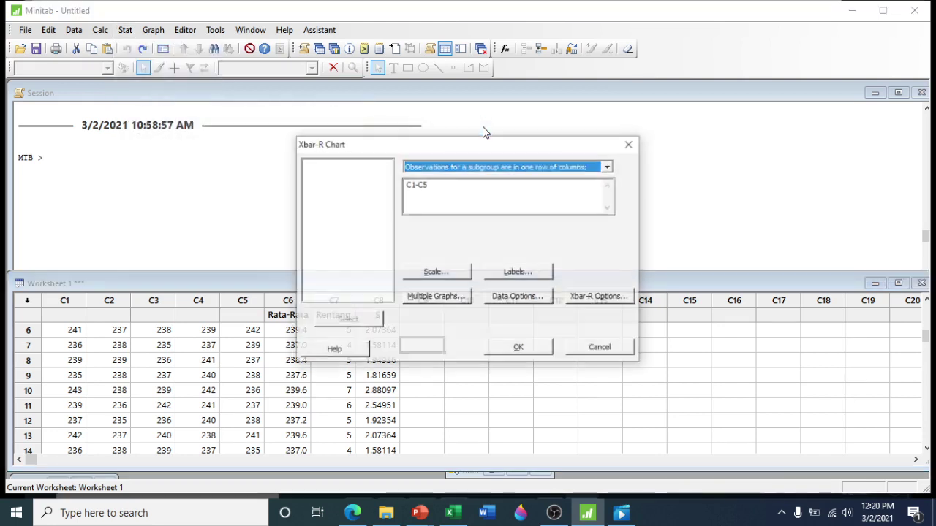
click(459, 166)
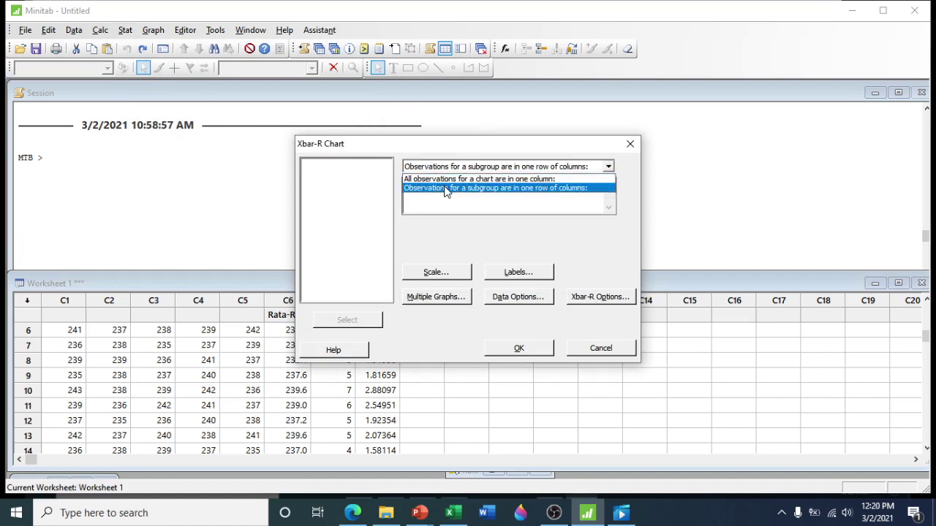
click(524, 198)
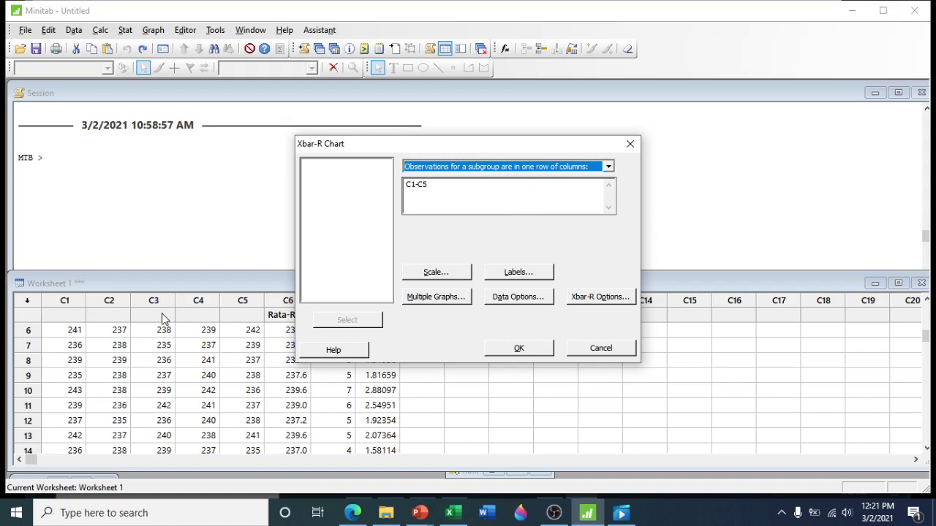
click(468, 184)
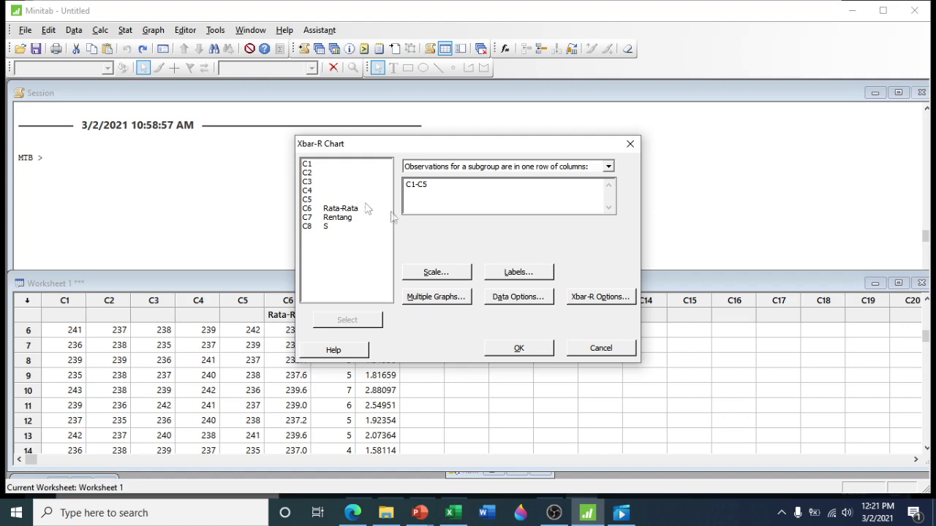
Generate the Xbar-R chart after checking its special-cause tests and standard deviation estimation method, and move the chart window higher.
click(579, 299)
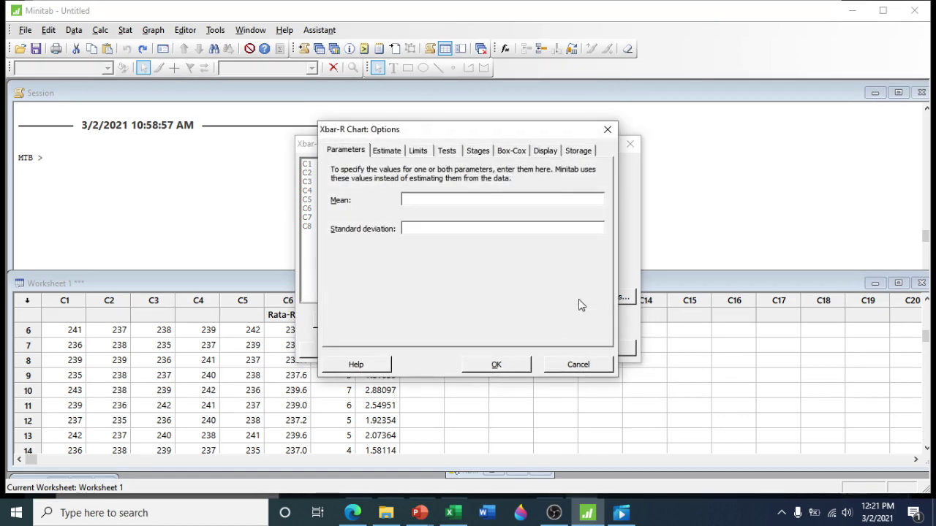
click(447, 151)
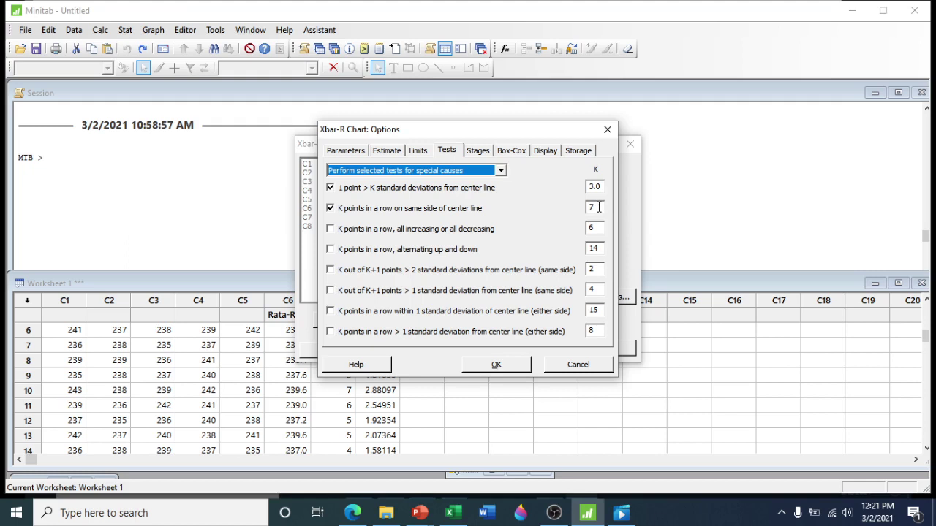
click(386, 151)
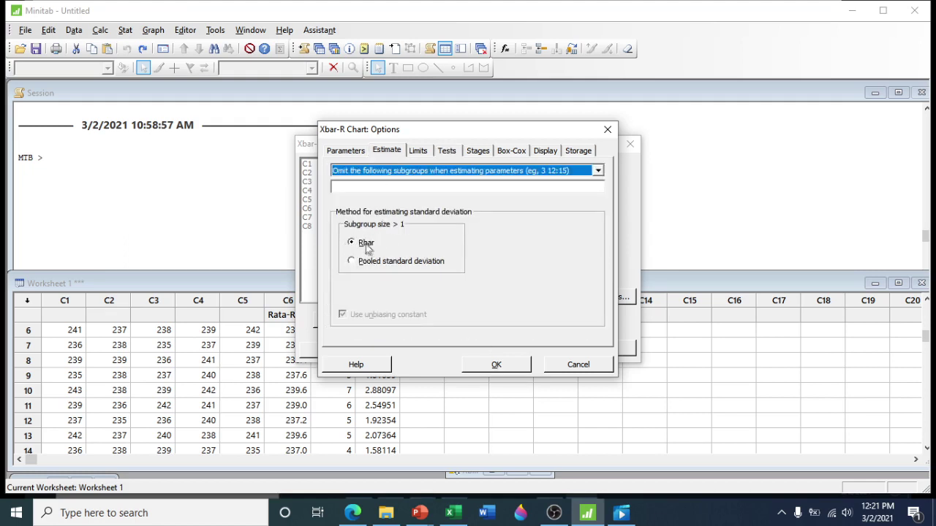
click(494, 367)
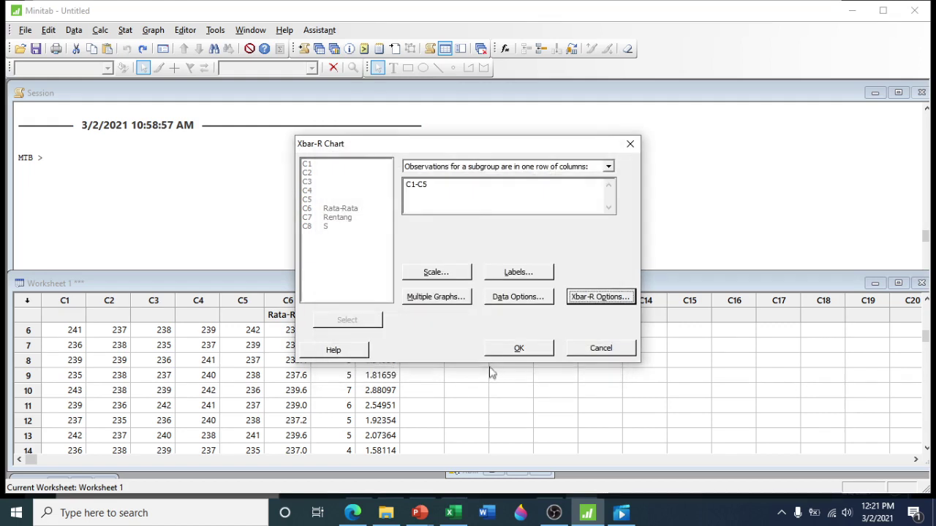
click(521, 348)
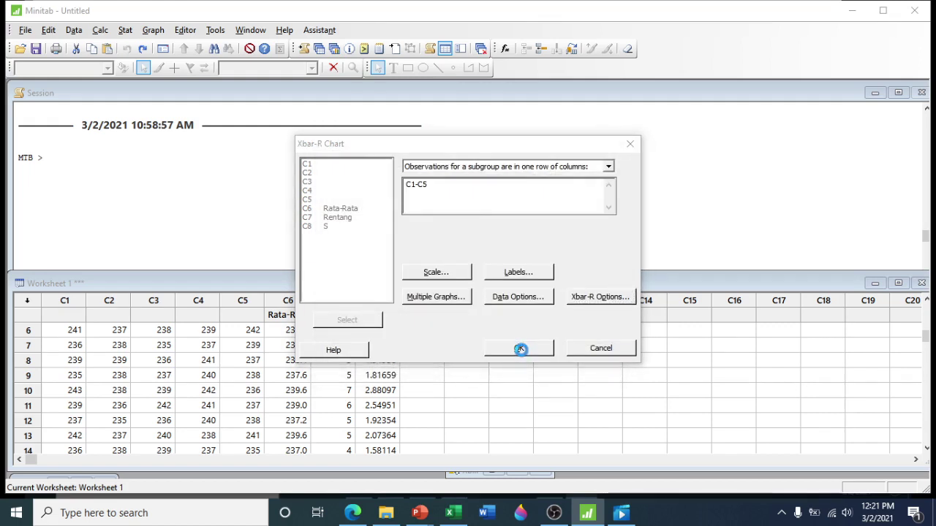
drag(371, 205, 387, 119)
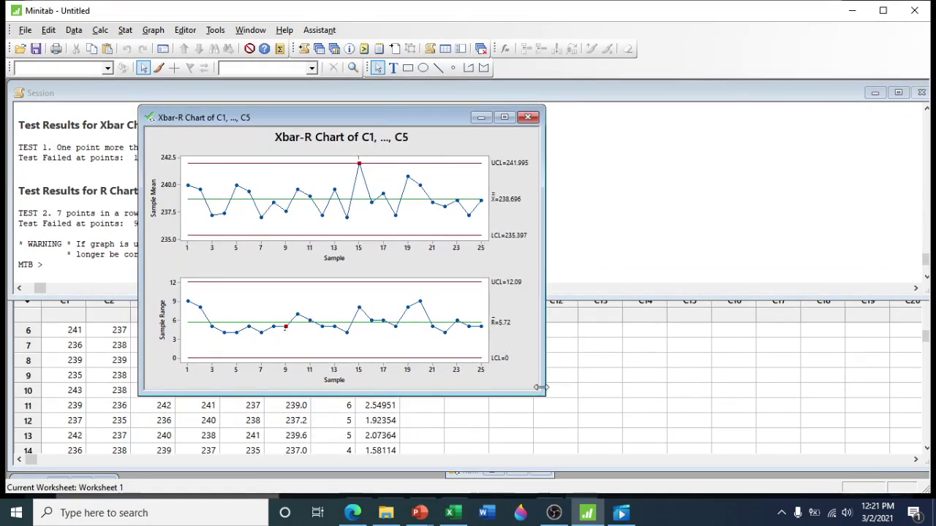
Enlarge the Xbar-R chart window and move it clear of the session output and the worksheet columns.
drag(540, 390, 635, 456)
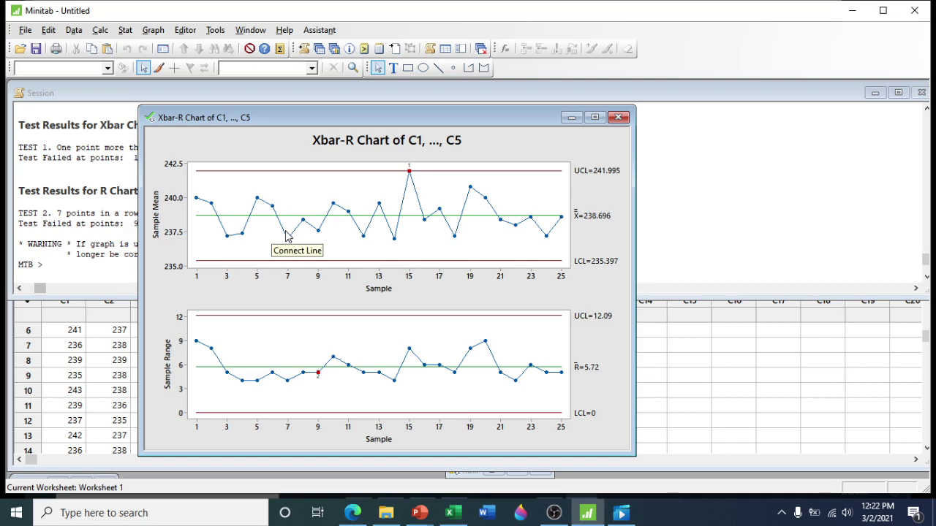
mouse_move(321, 232)
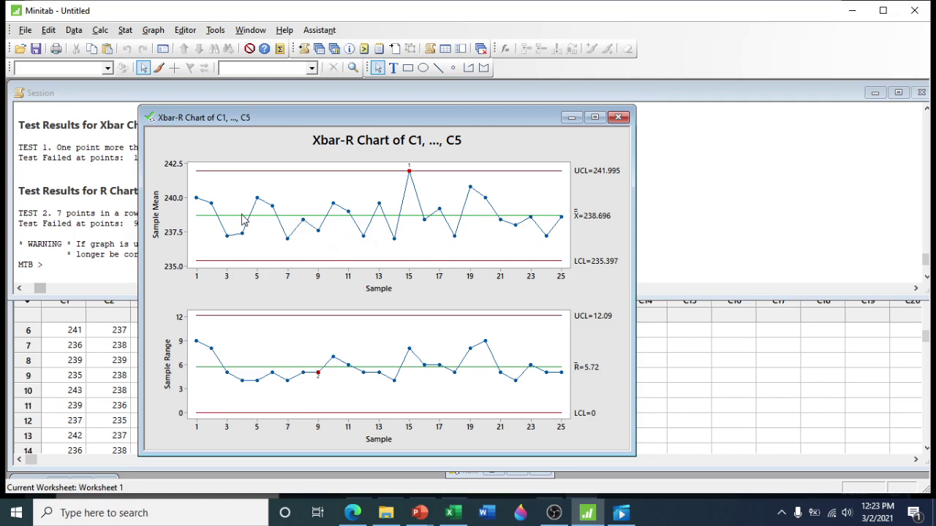
mouse_move(243, 219)
mouse_move(344, 371)
mouse_move(346, 319)
drag(308, 127, 584, 129)
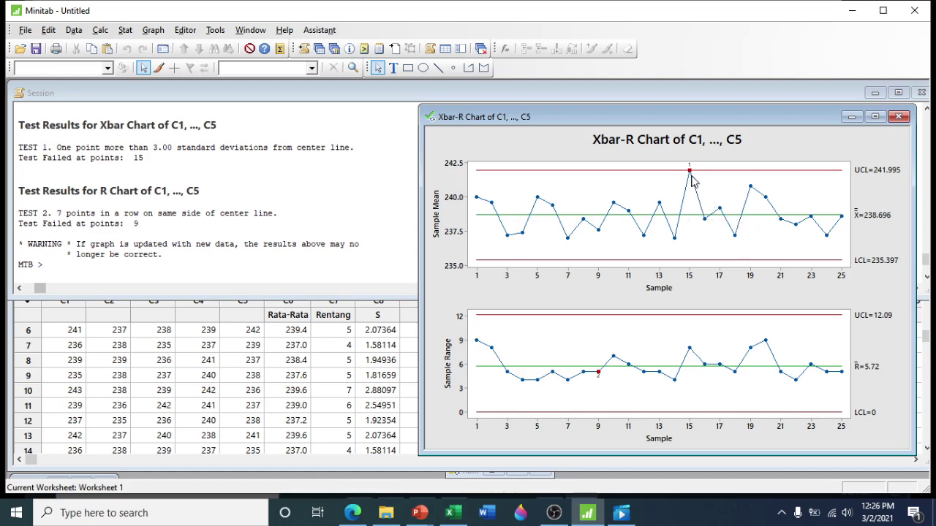
Delete the out-of-control subgroup in row 15 from the worksheet.
click(96, 419)
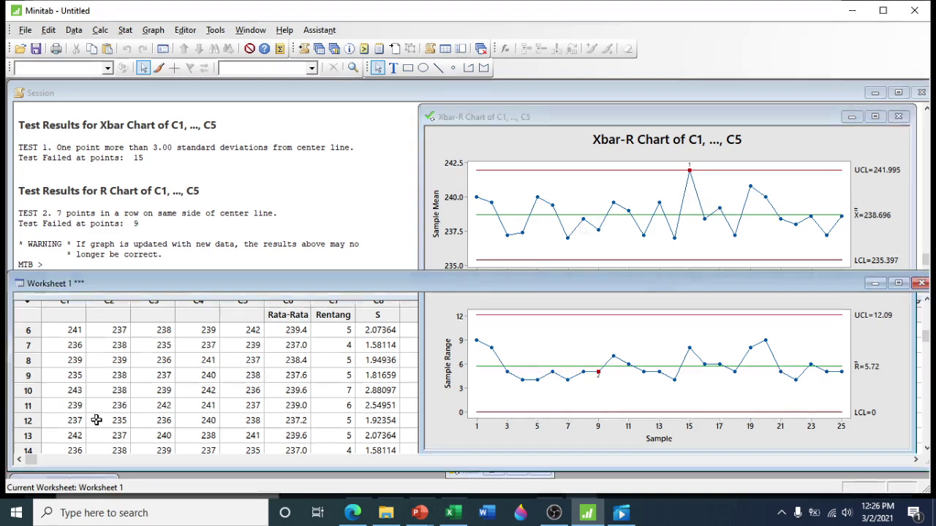
scroll(73, 415, down, 2)
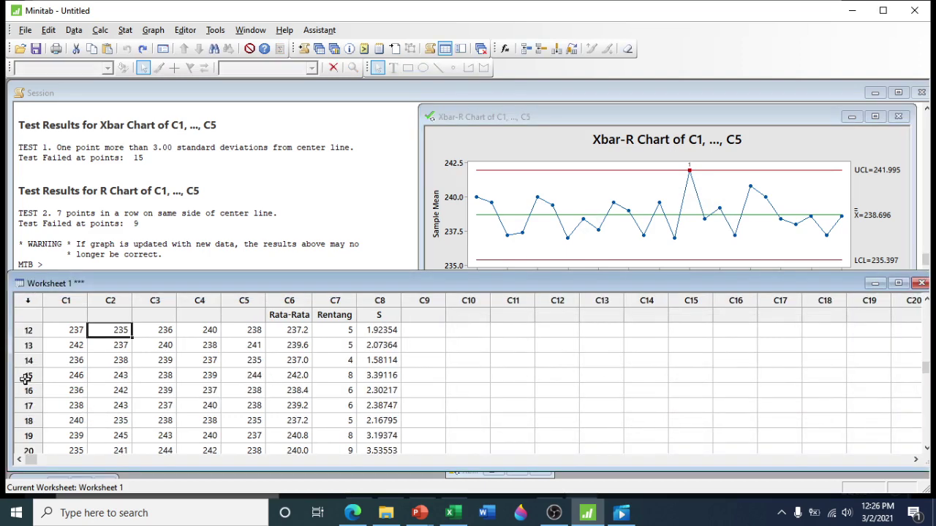
click(26, 377)
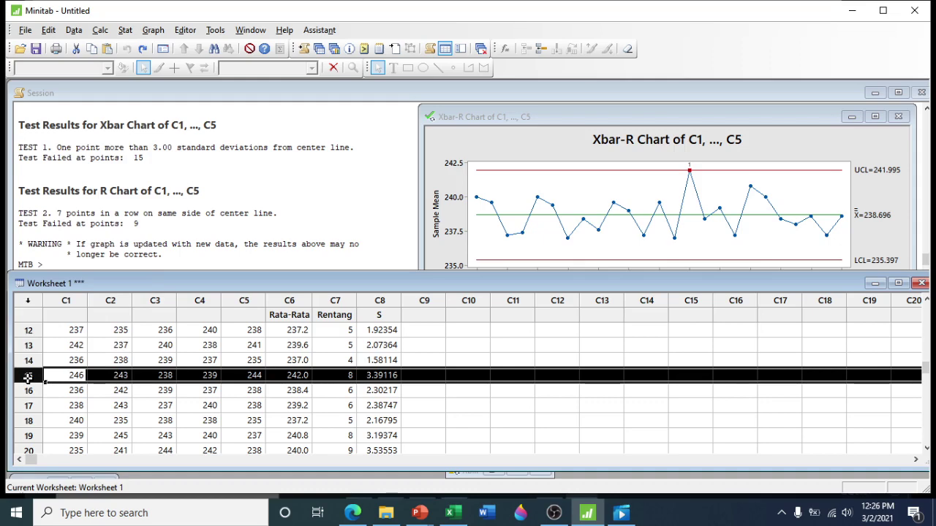
right_click(28, 377)
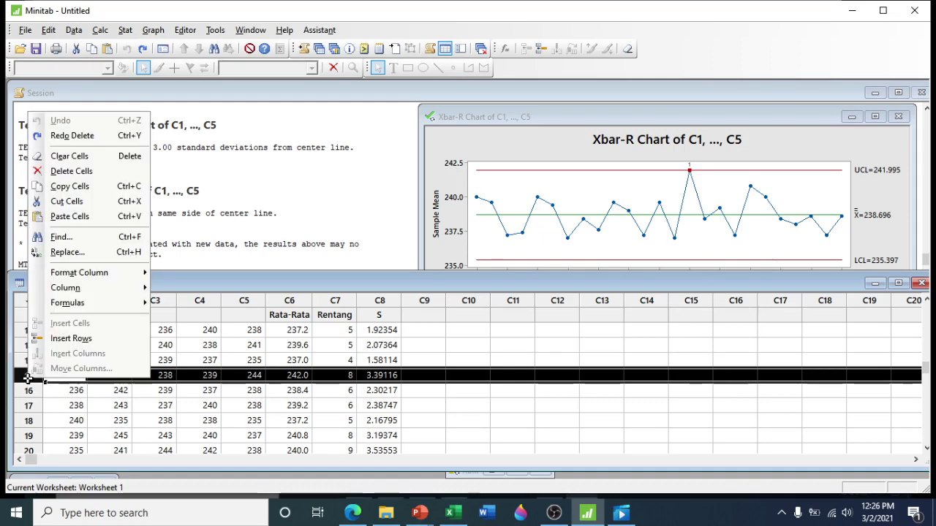
click(106, 172)
scroll(255, 341, down, 2)
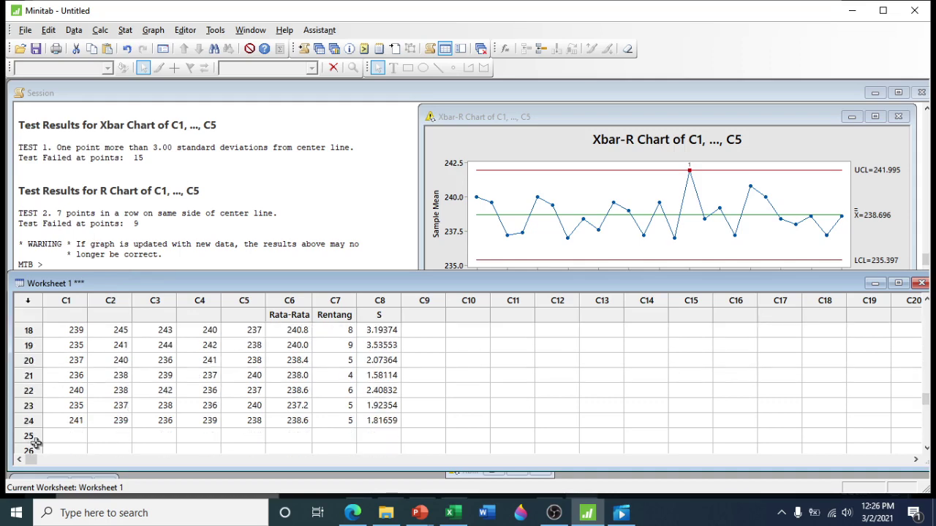
scroll(174, 404, up, 6)
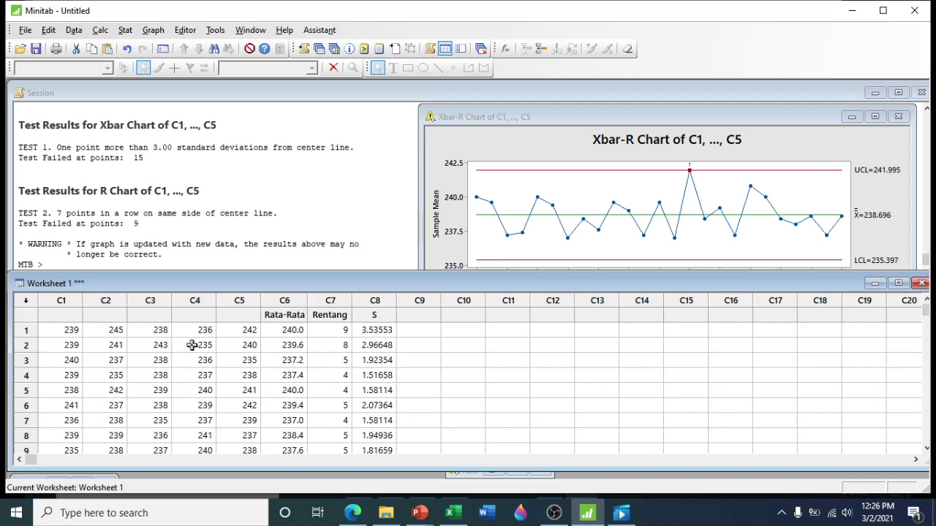
Generate a new Xbar-R chart with subgroup observations in rows of C1-C5, and move its window clear of the session output.
click(125, 30)
mouse_move(149, 114)
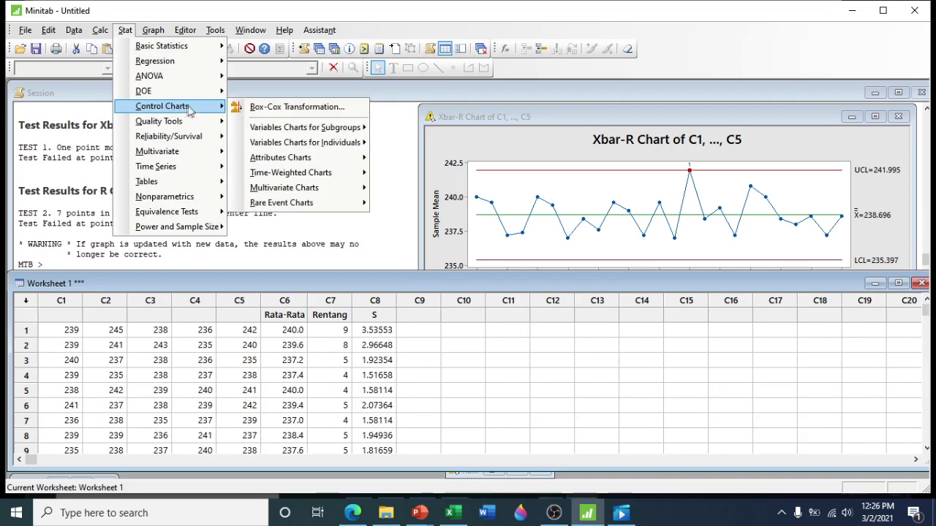
mouse_move(311, 129)
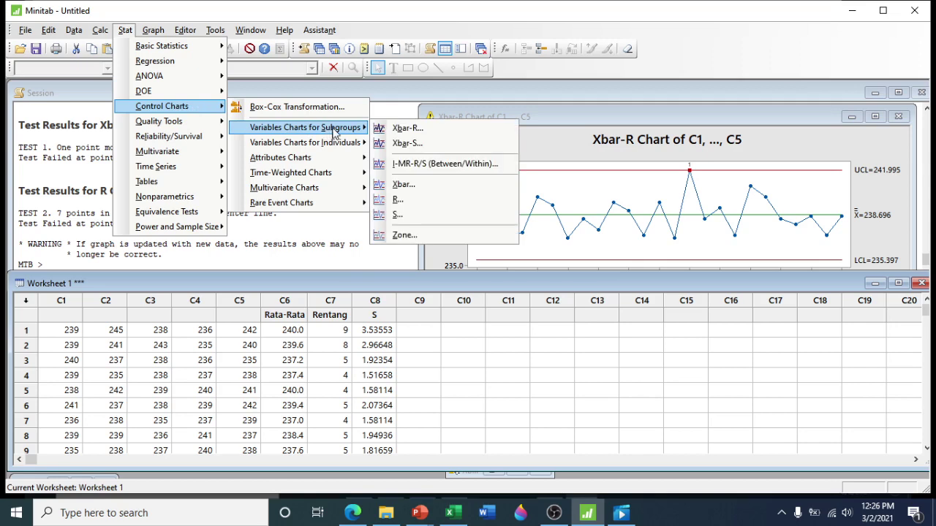
click(411, 129)
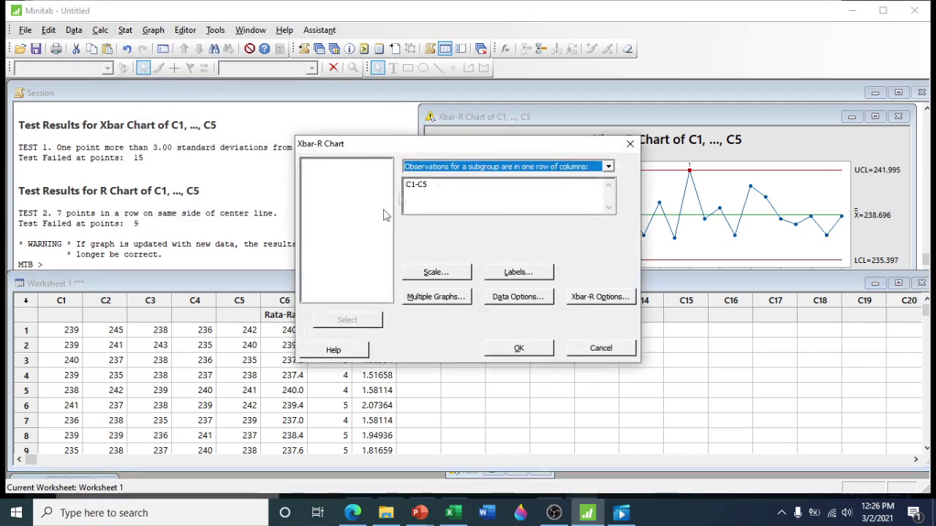
click(514, 348)
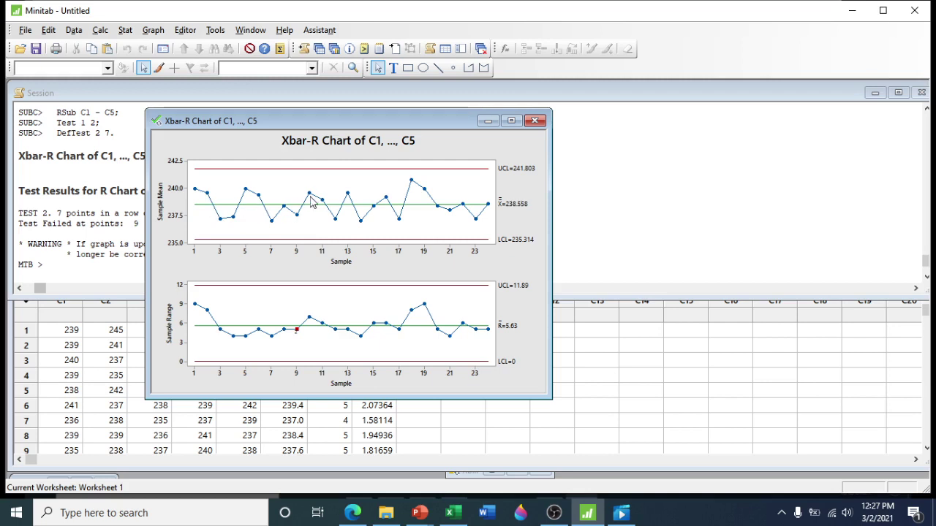
mouse_move(310, 202)
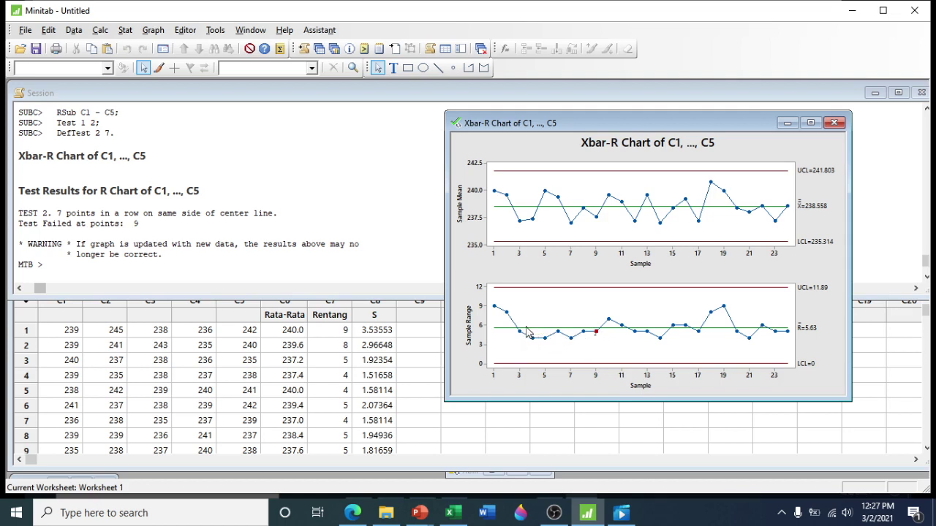
mouse_move(527, 331)
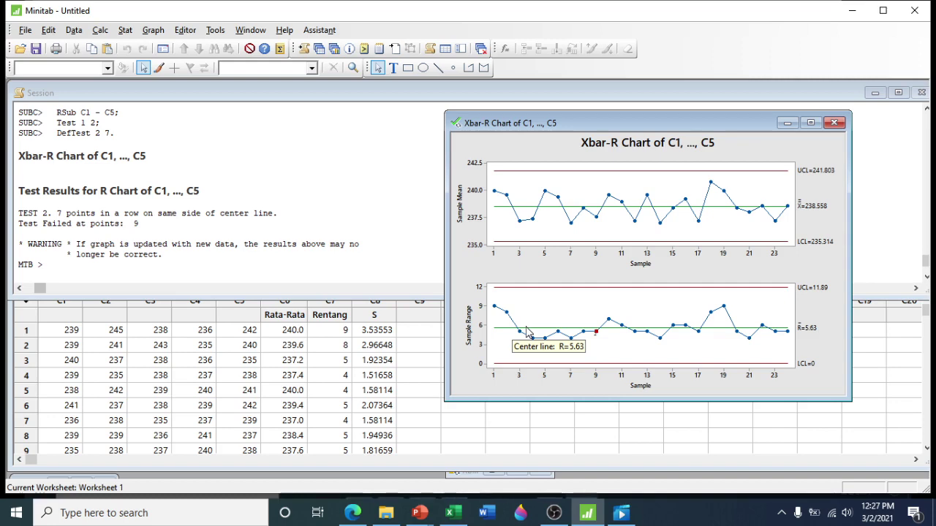
drag(569, 123, 609, 122)
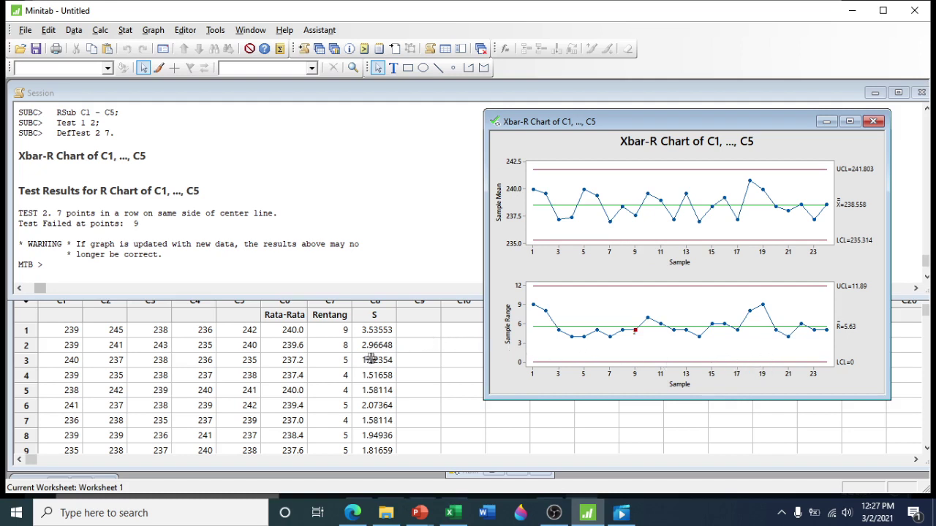
Calculate the mean of the range column by running the session command "means c7".
click(337, 282)
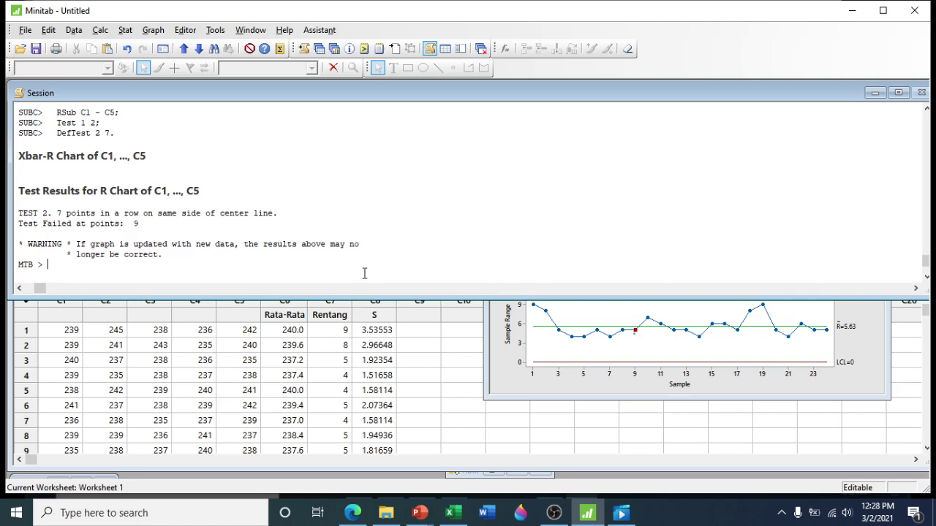
text(mean)
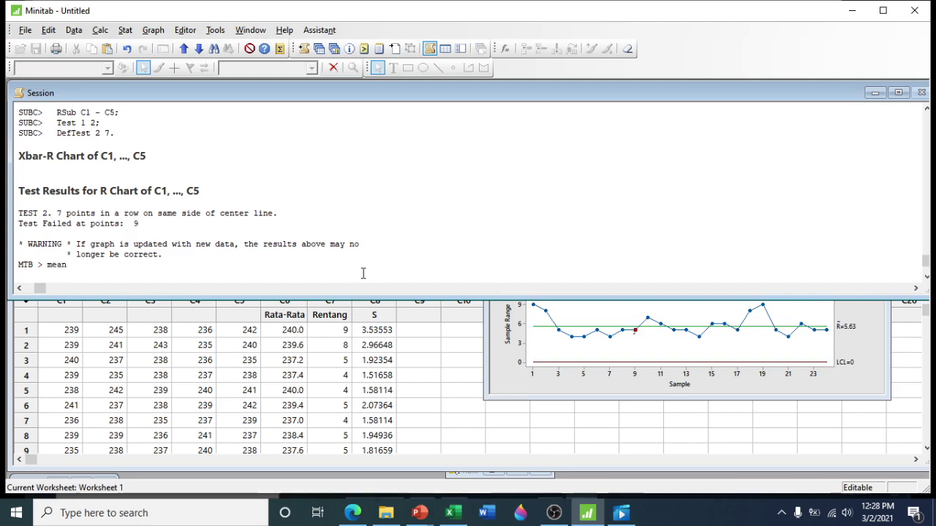
text(s )
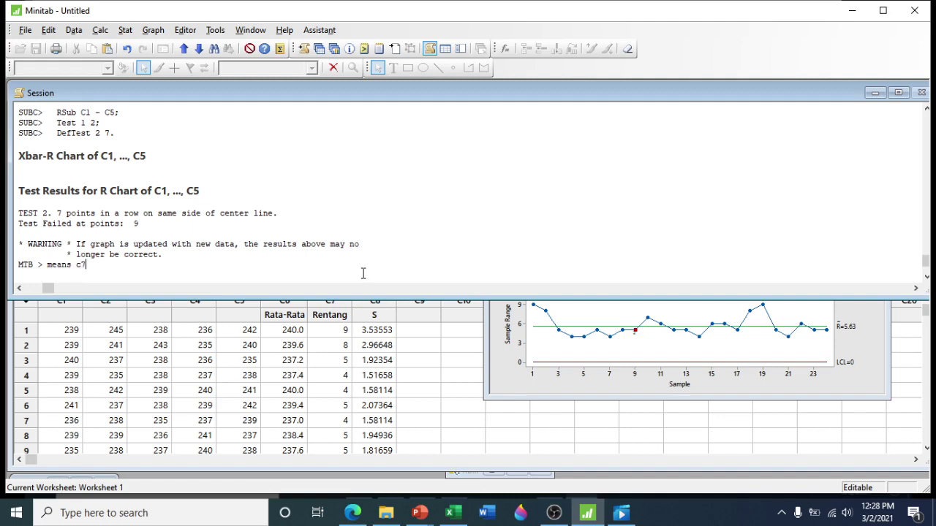
text(c7)
key(Return)
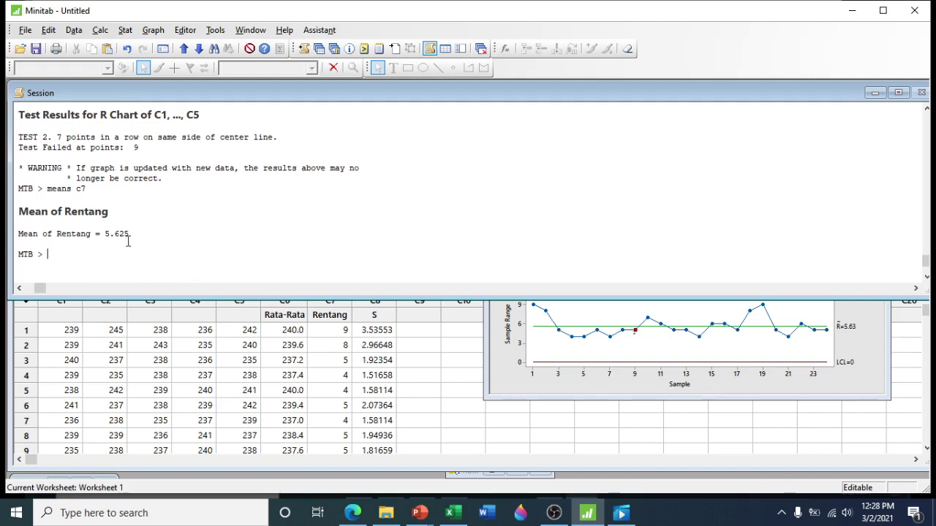
Run a nonparametric Runs Test on the Rentang column (C7), counting runs above and below 5.625.
click(125, 30)
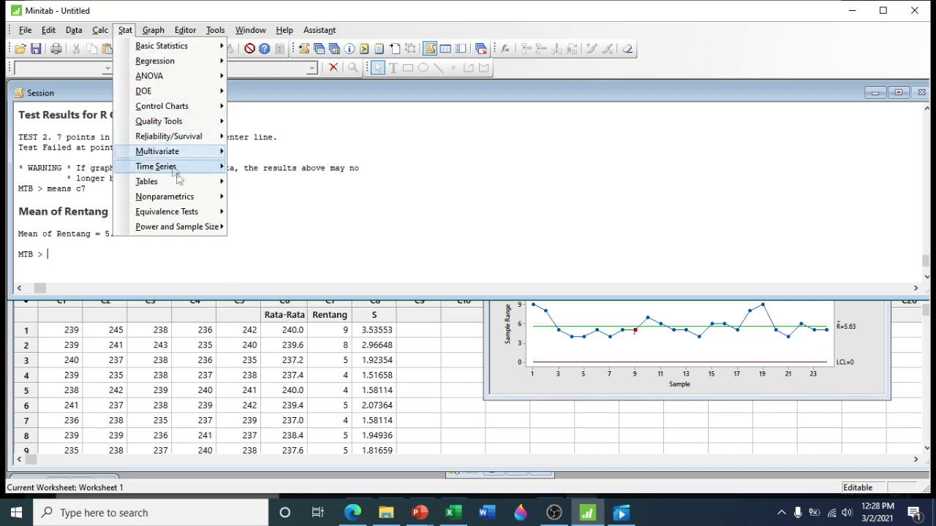
mouse_move(185, 197)
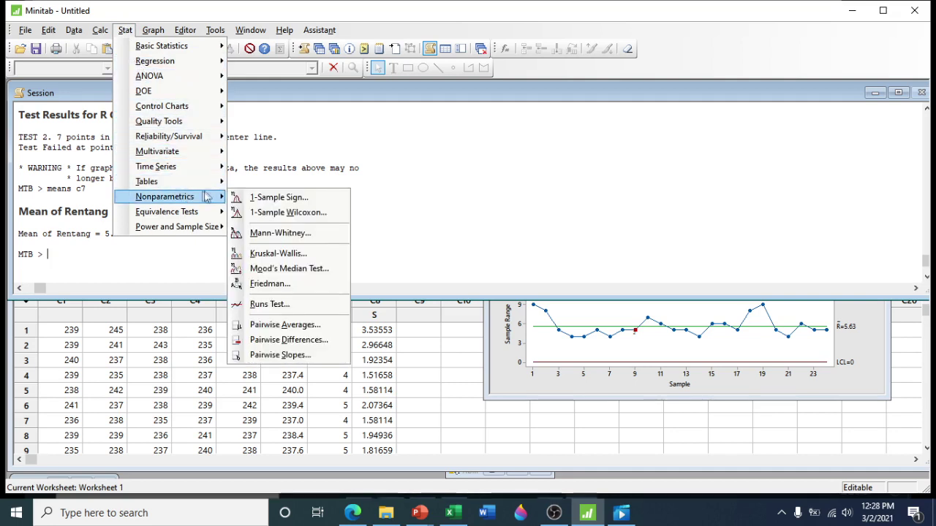
click(311, 306)
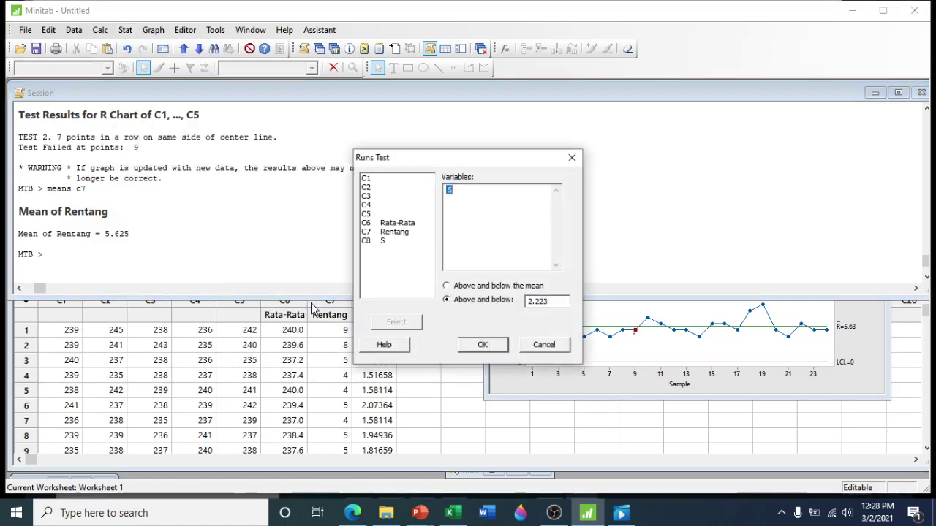
drag(422, 156, 474, 139)
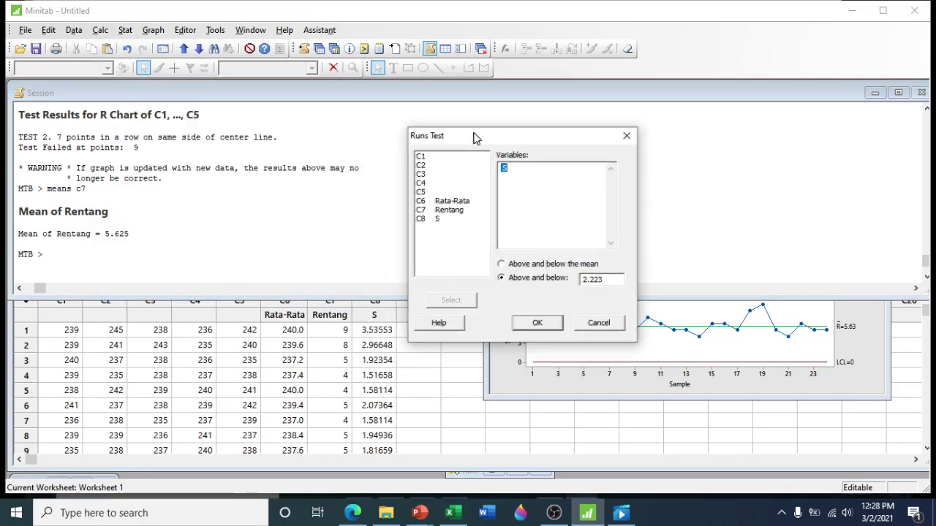
click(448, 212)
click(450, 302)
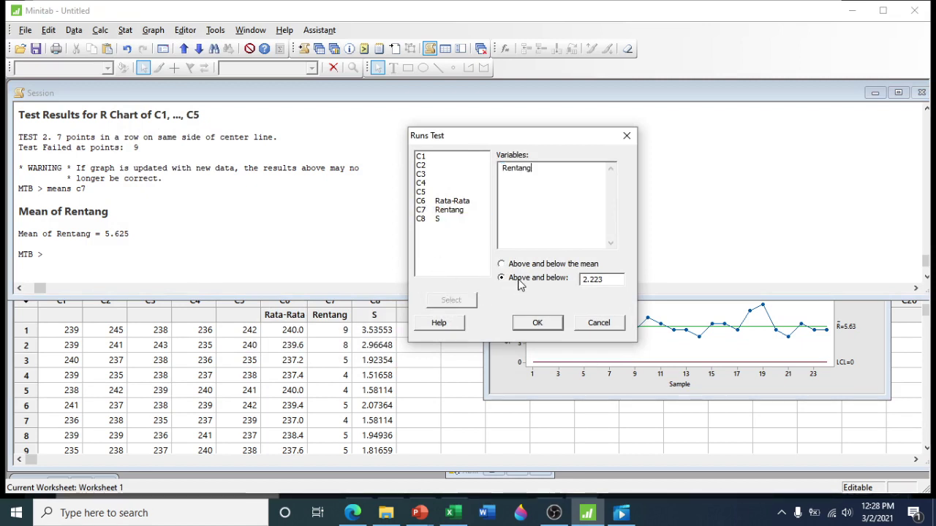
double_click(610, 279)
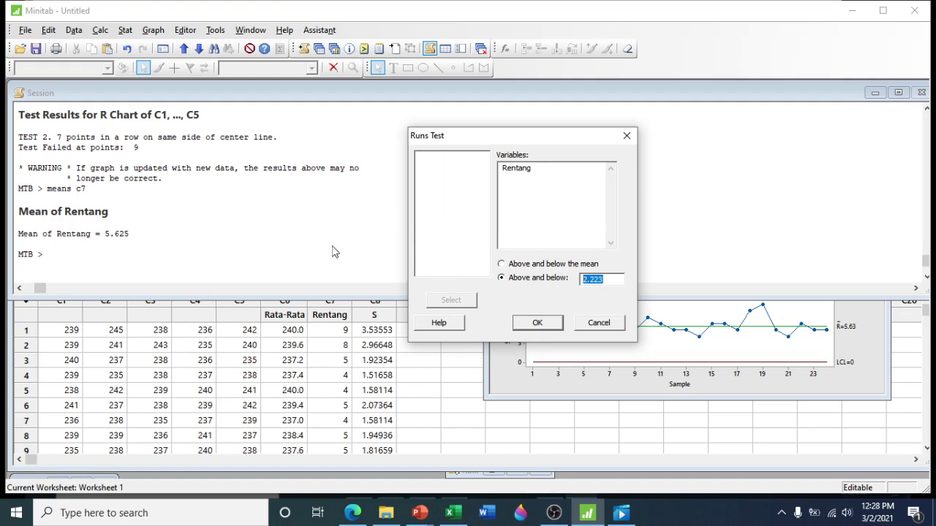
text(5.625)
click(511, 267)
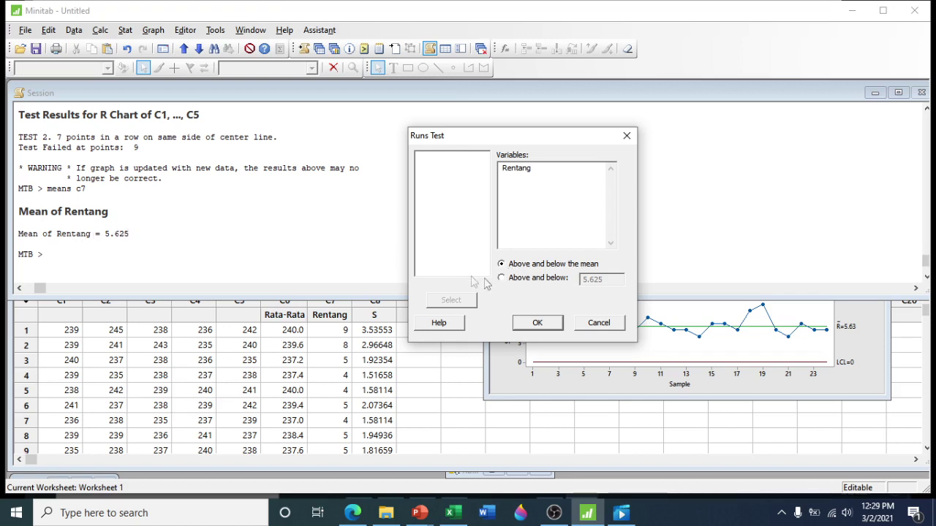
click(503, 278)
click(539, 322)
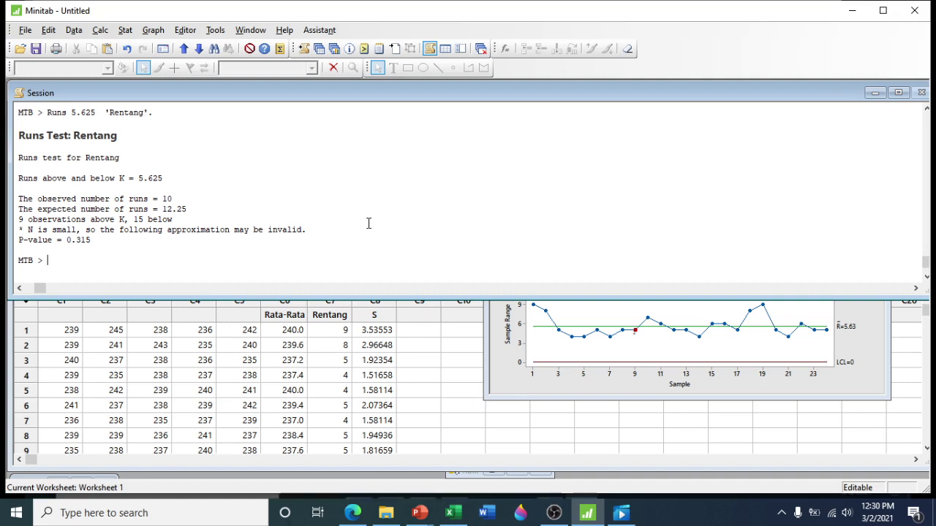
Bring the new Xbar-R chart to the front and reposition its window closer to the runs test output.
click(604, 361)
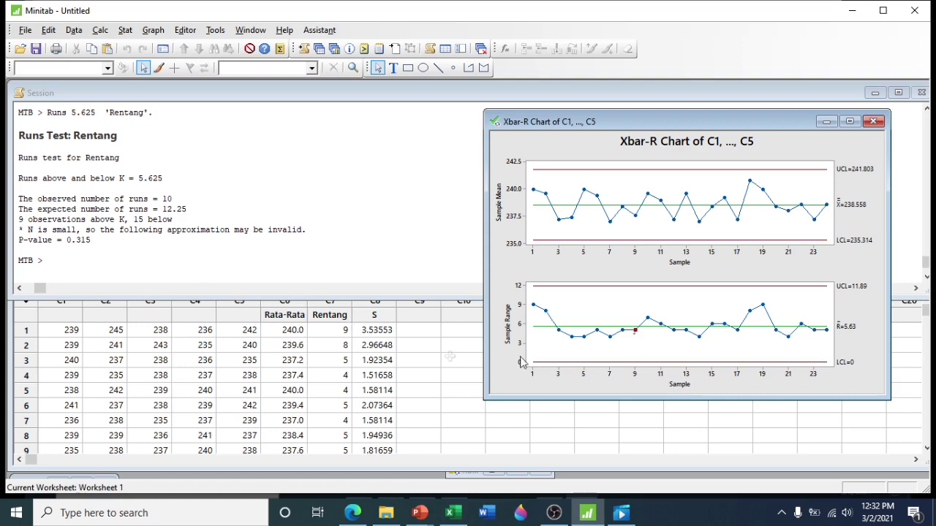
drag(653, 125, 600, 116)
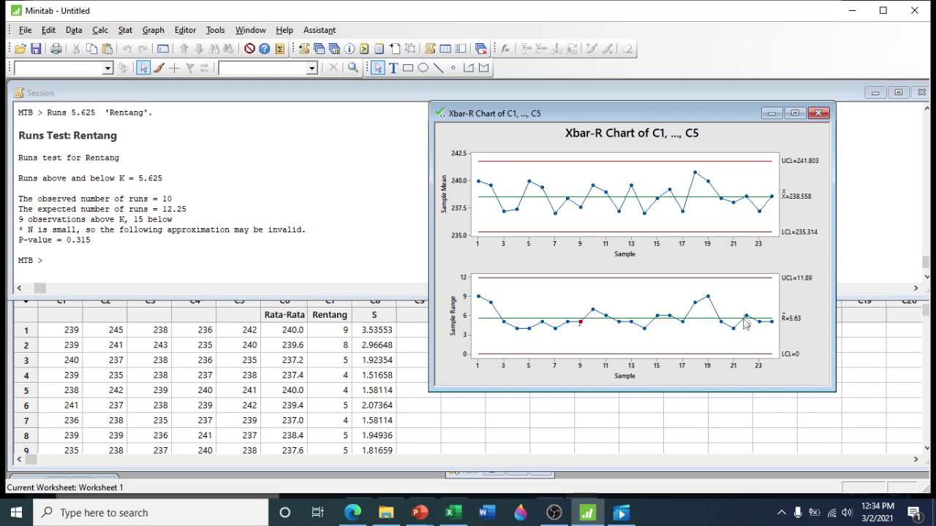
mouse_move(562, 322)
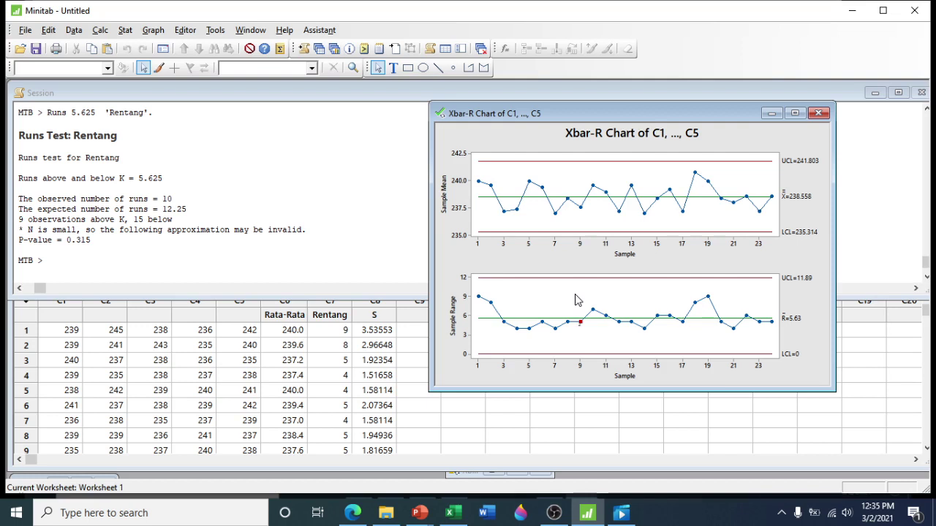
Undo the deletion of row 15 in the worksheet.
click(547, 408)
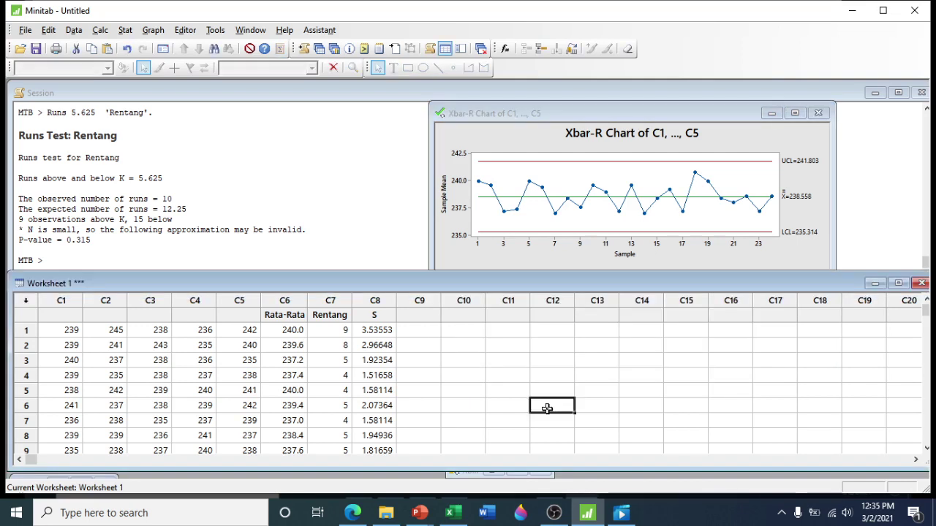
scroll(547, 408, down, 3)
click(551, 388)
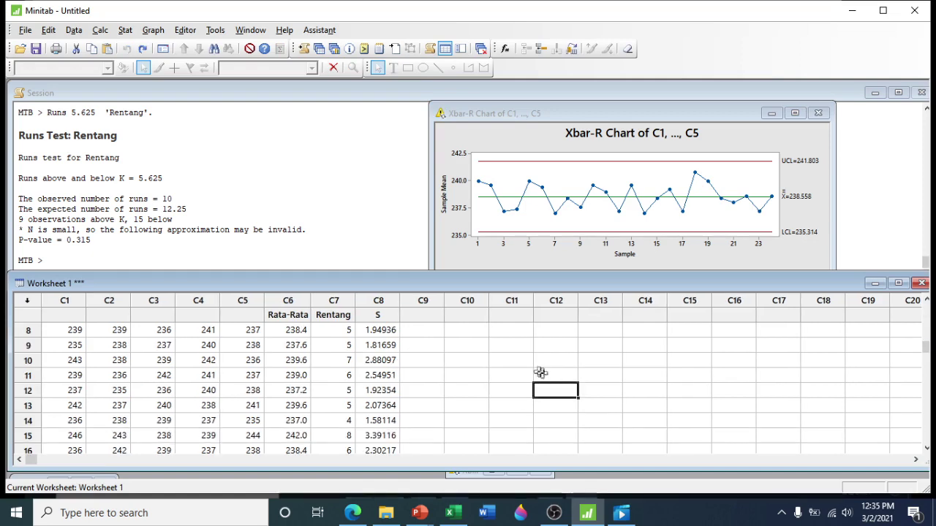
scroll(475, 387, down, 4)
scroll(324, 393, up, 6)
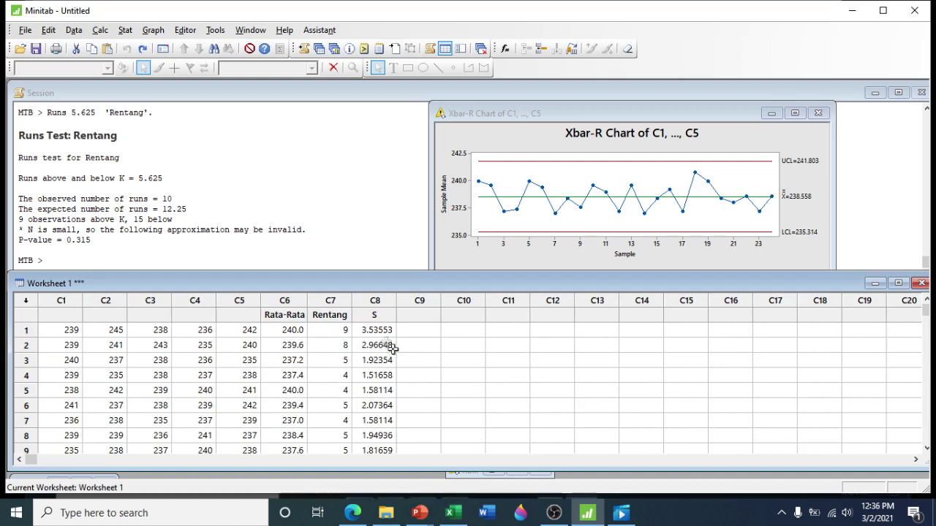
Set up an Xbar-S control chart with the observations for each subgroup in one row of columns C1-C5.
click(128, 31)
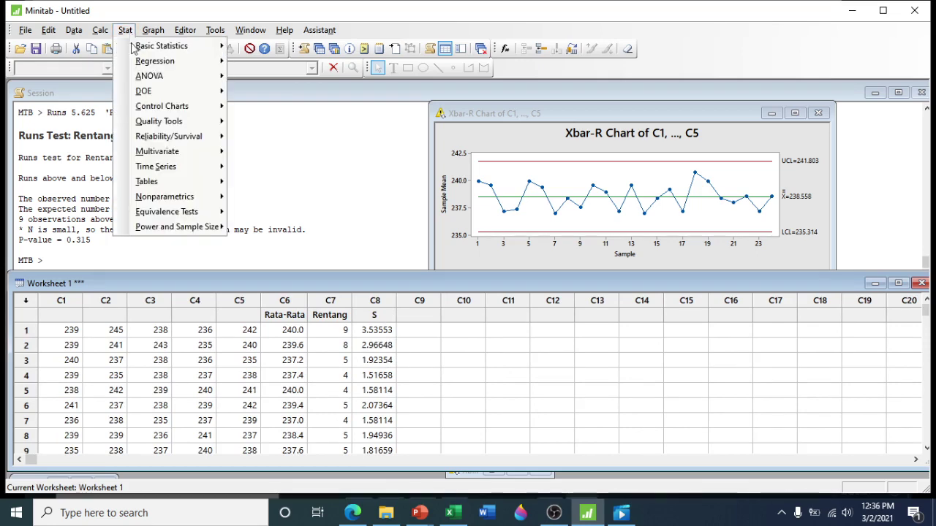
mouse_move(183, 109)
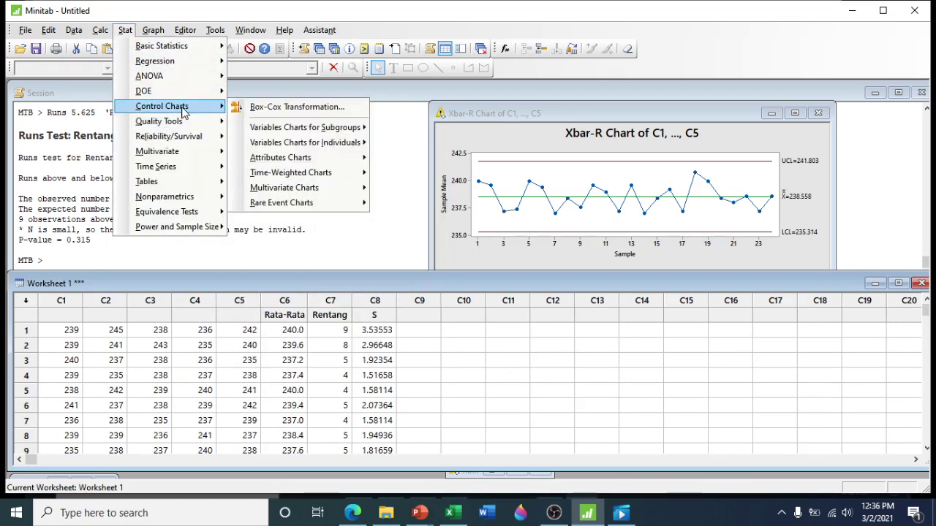
mouse_move(334, 133)
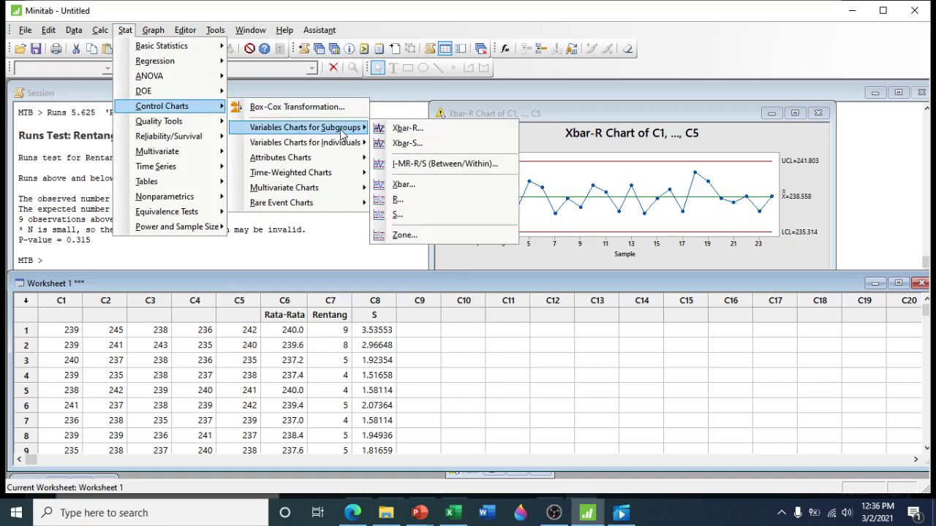
click(459, 143)
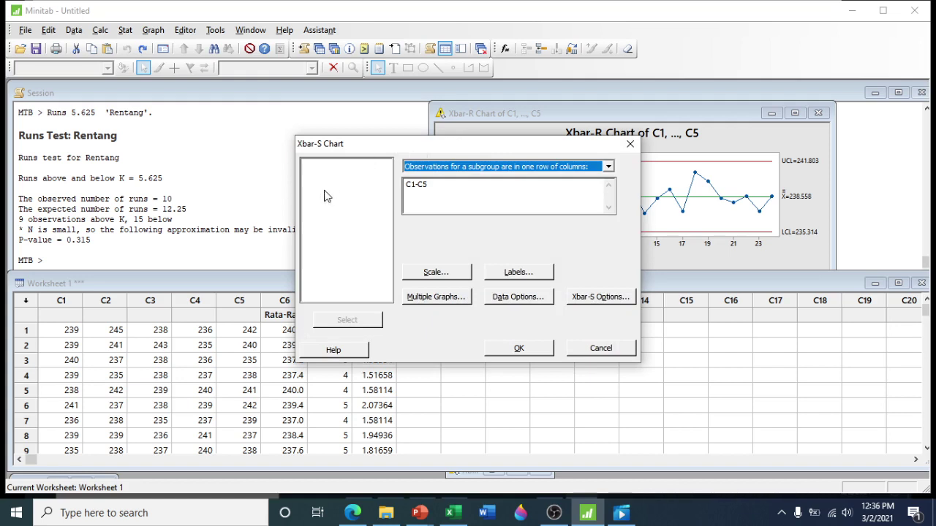
click(464, 170)
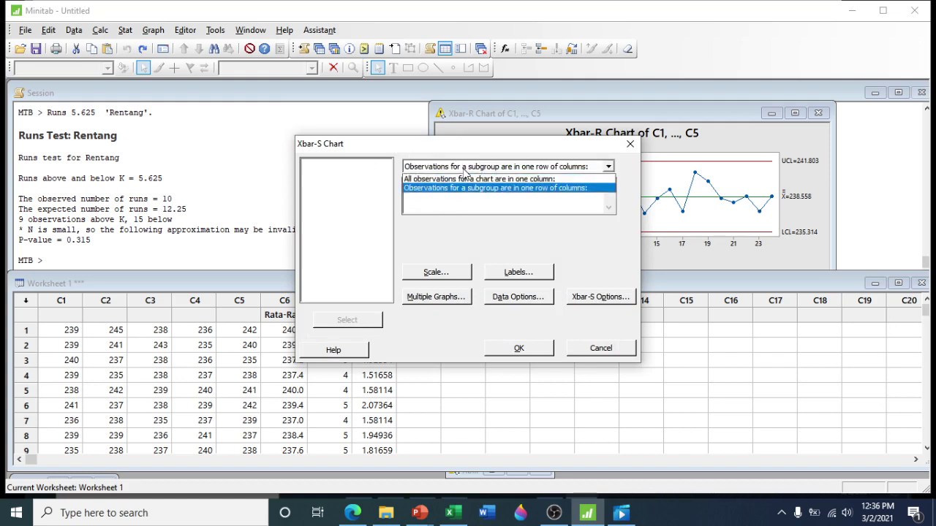
click(462, 204)
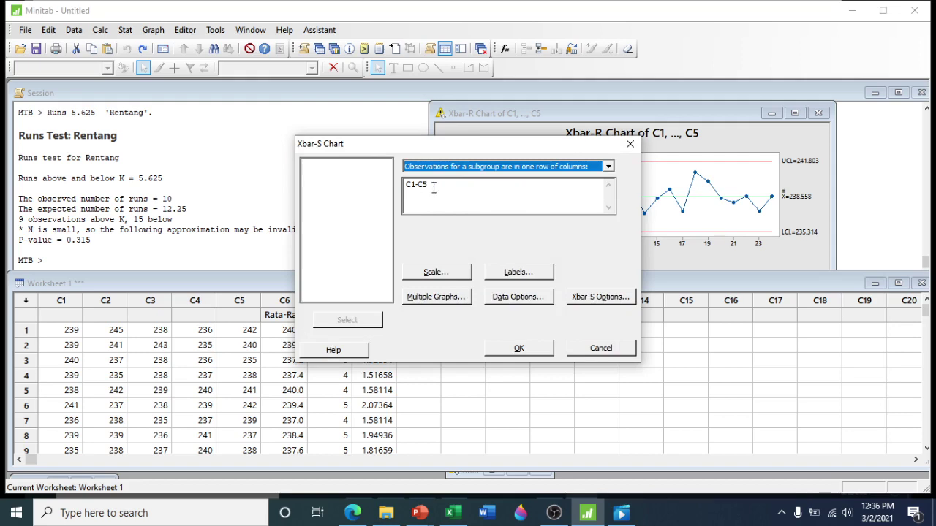
Review the special-cause tests and the Sbar estimation method in the chart options, keep them, and generate the Xbar-S chart.
click(598, 305)
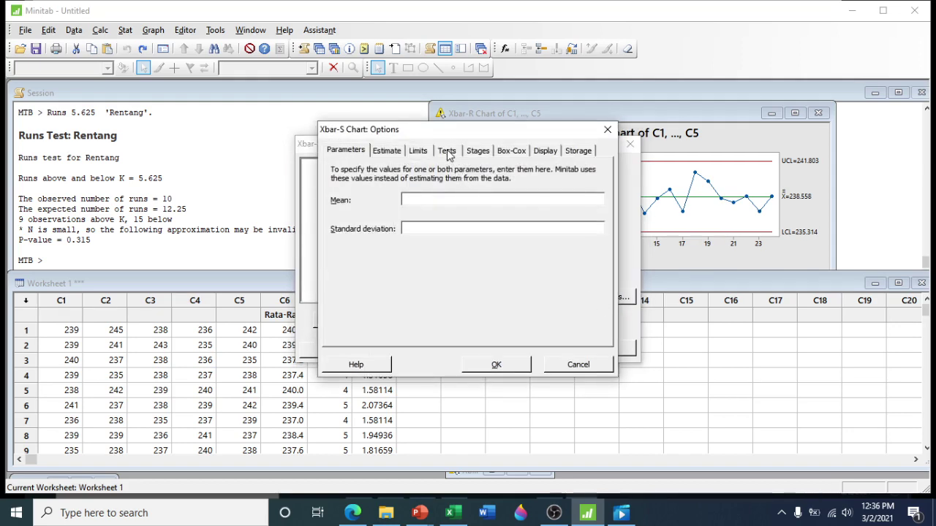
click(447, 151)
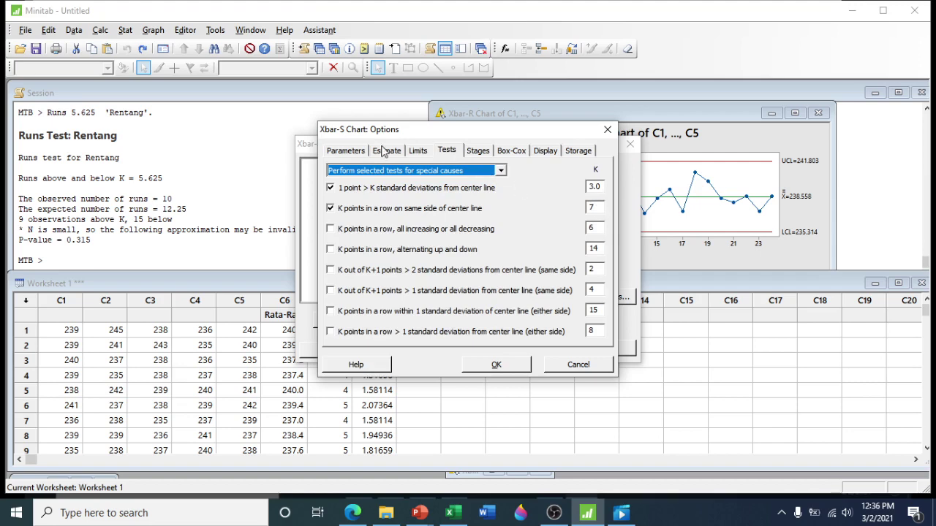
click(386, 151)
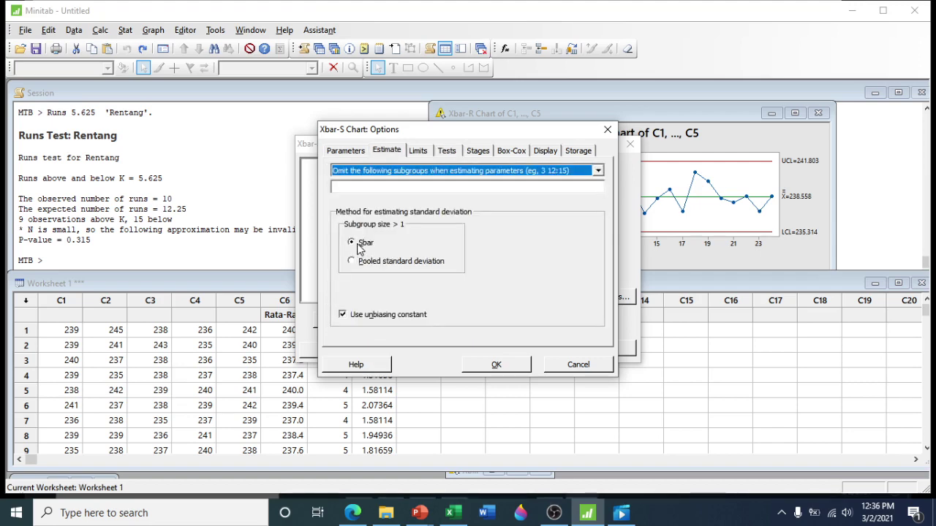
click(505, 371)
click(524, 348)
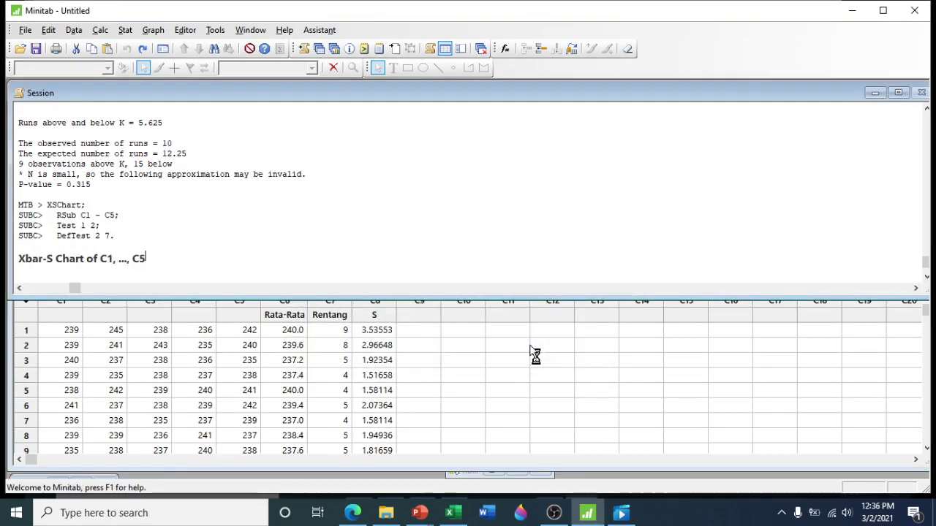
Enlarge the Xbar-S chart window and move it beside the session test results so both can be read.
drag(459, 247, 553, 124)
drag(651, 398, 735, 449)
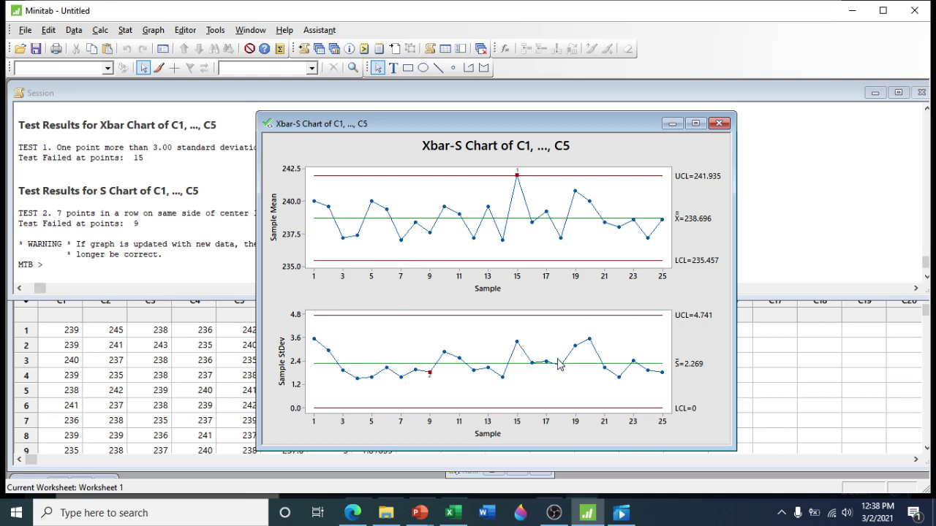
mouse_move(545, 365)
drag(380, 123, 544, 117)
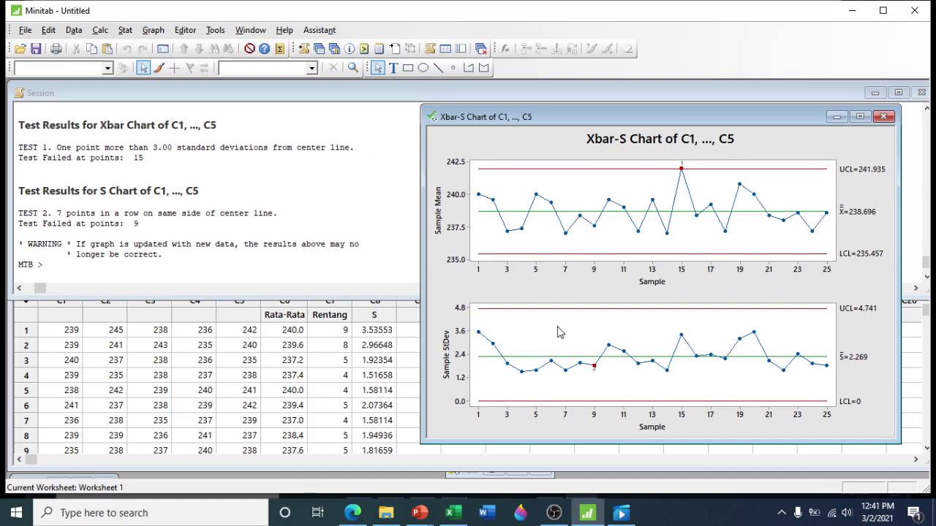